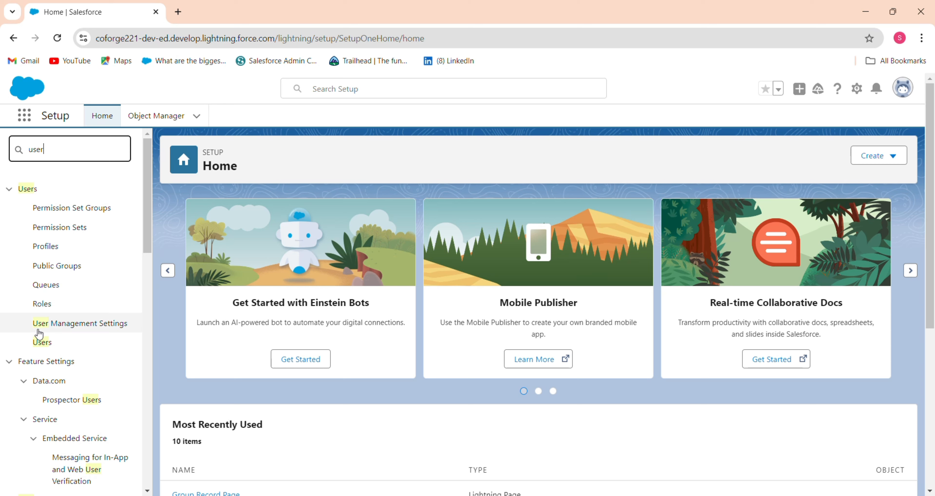
Open the Users setup page and log in as the user with the Read Only profile
drag(46, 361, 45, 351)
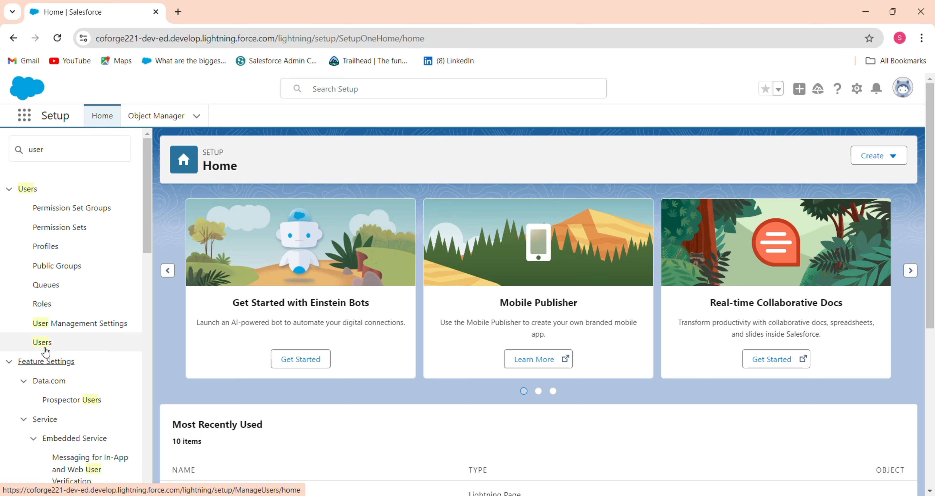
click(46, 351)
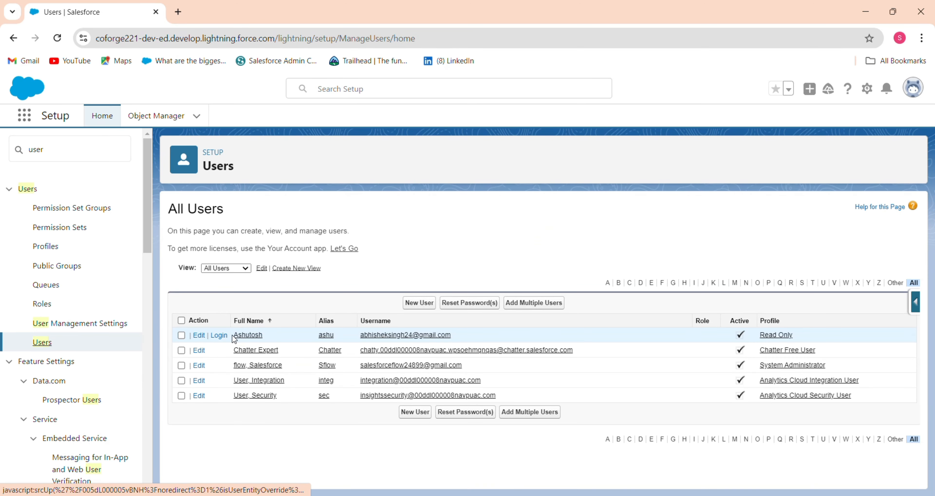
click(219, 335)
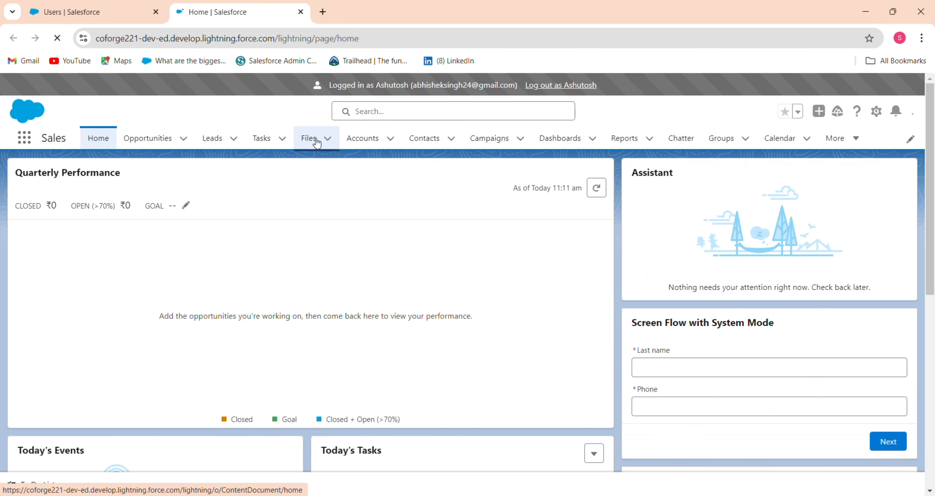
Open the Files page, dismiss the Go Mobile prompt, and review the actions available for the Bank Statement file
click(309, 138)
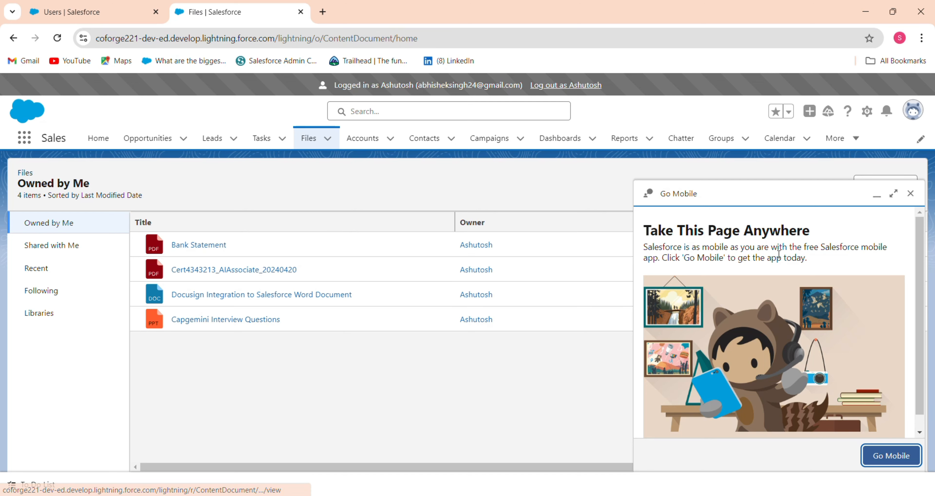
click(910, 193)
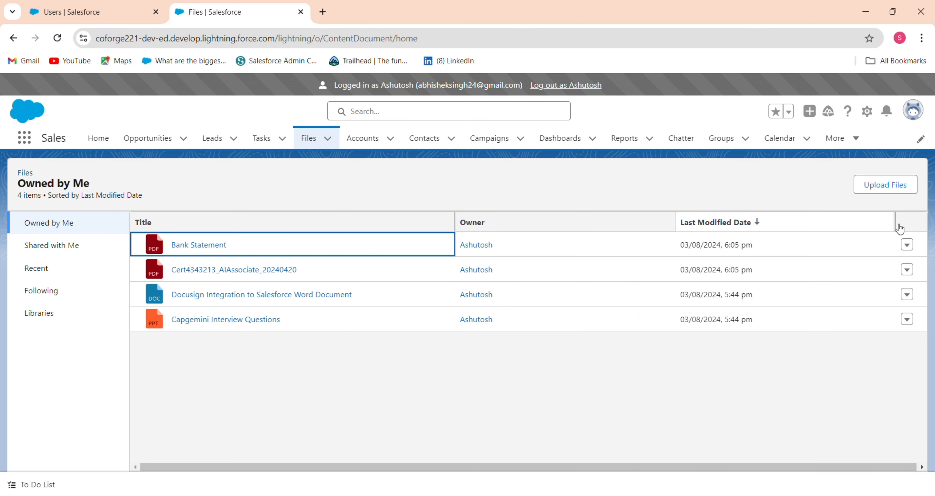
click(906, 245)
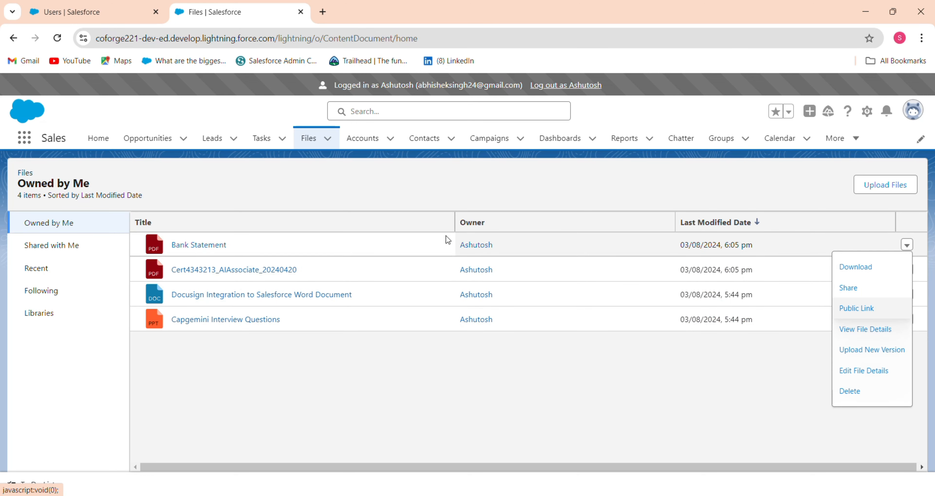
click(268, 377)
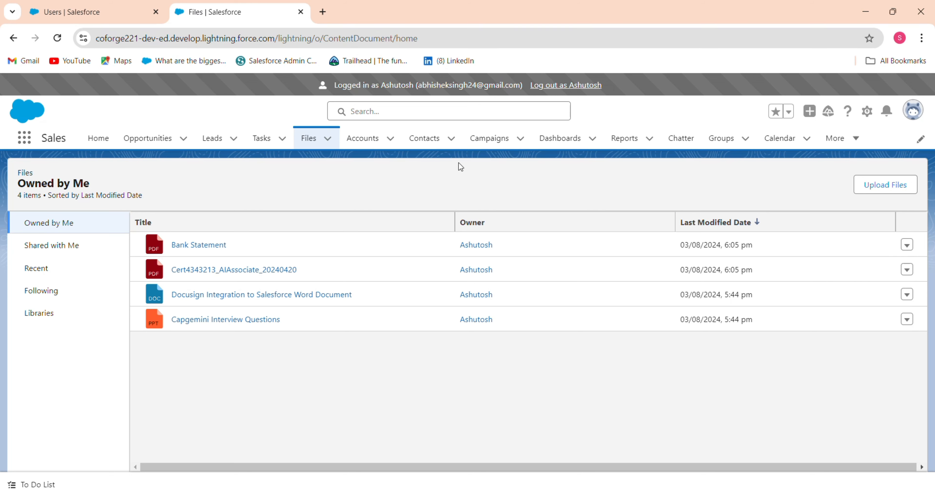
Log out of the impersonated user's session and find and open the Flows page in Setup
click(560, 90)
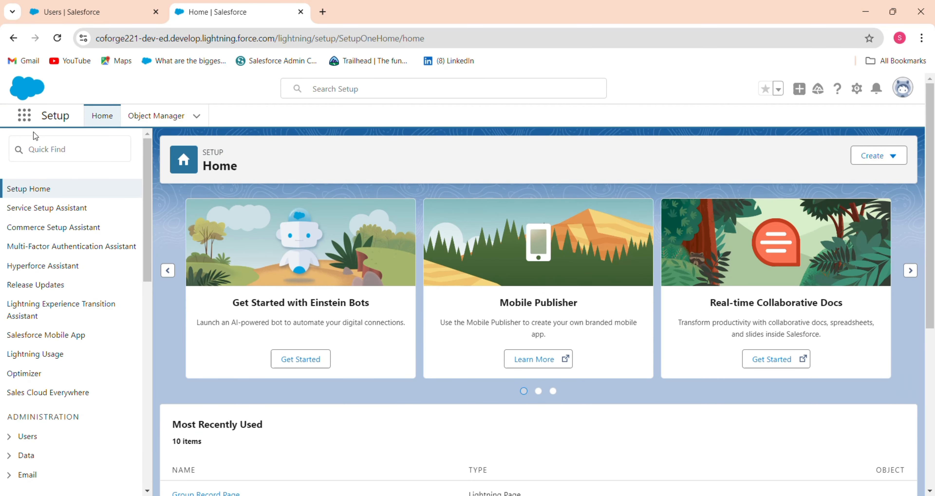
click(44, 146)
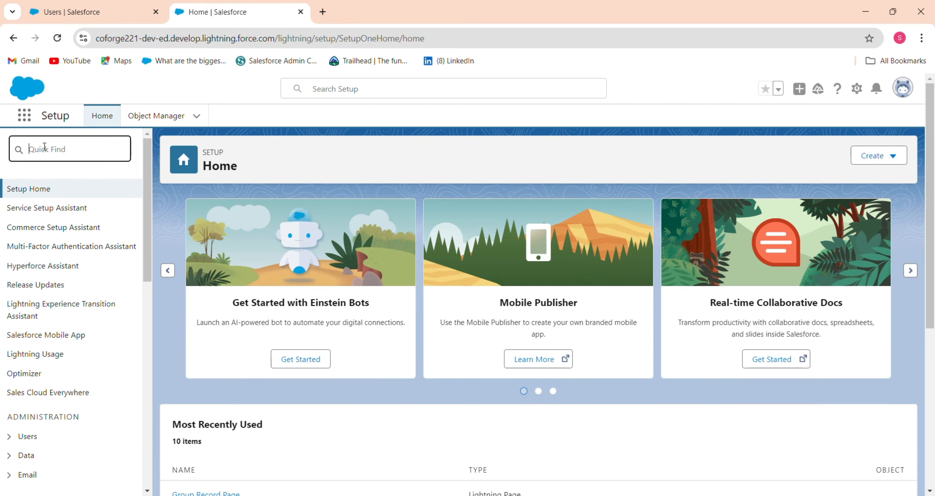
text(flow)
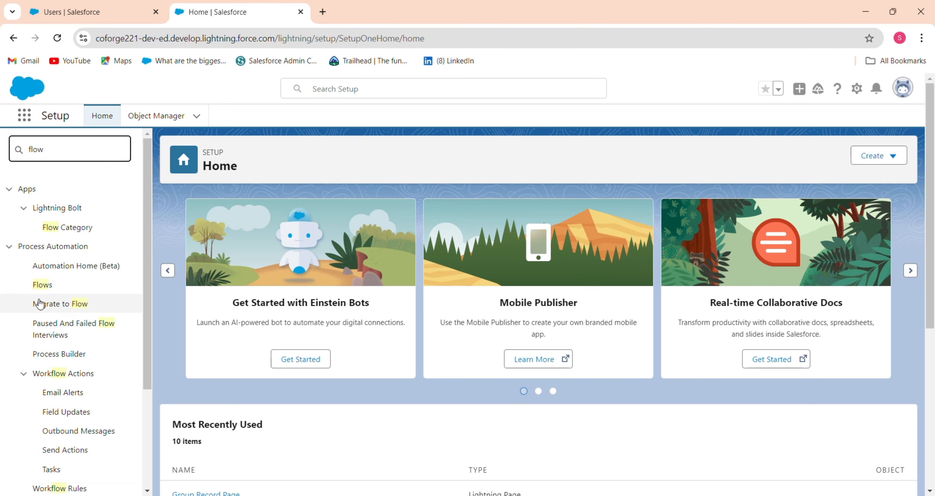
click(142, 409)
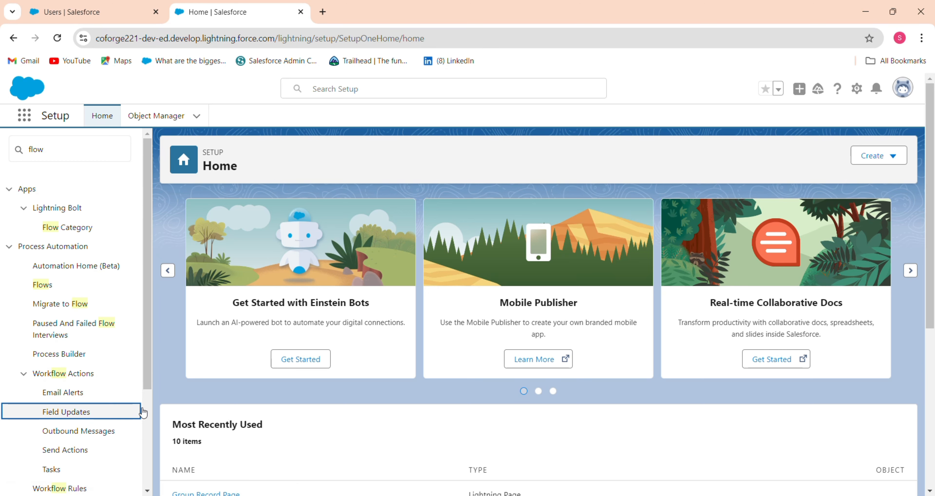
scroll(148, 413, down, 4)
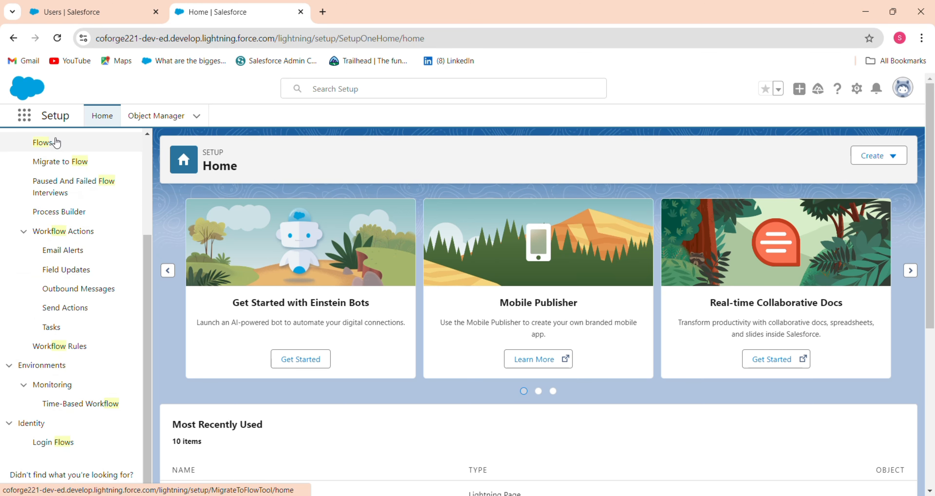
click(48, 142)
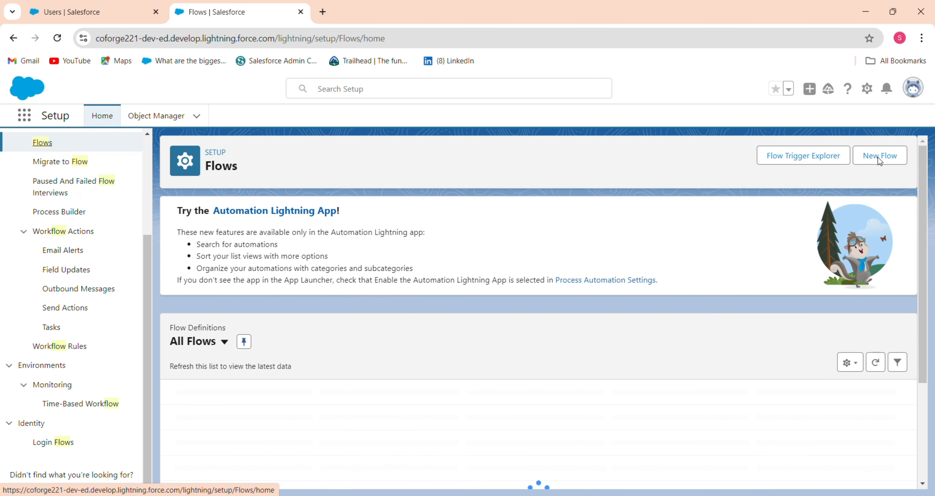
Create a new Screen Flow from scratch
click(879, 156)
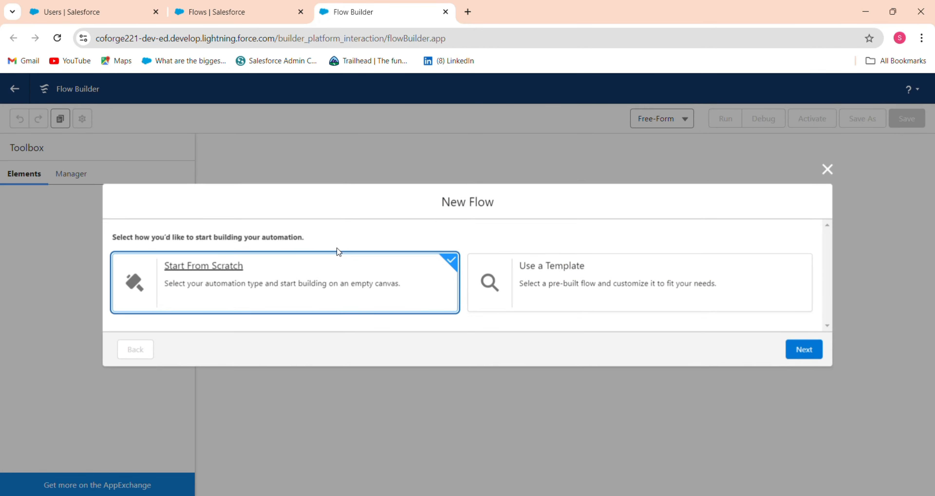
click(804, 350)
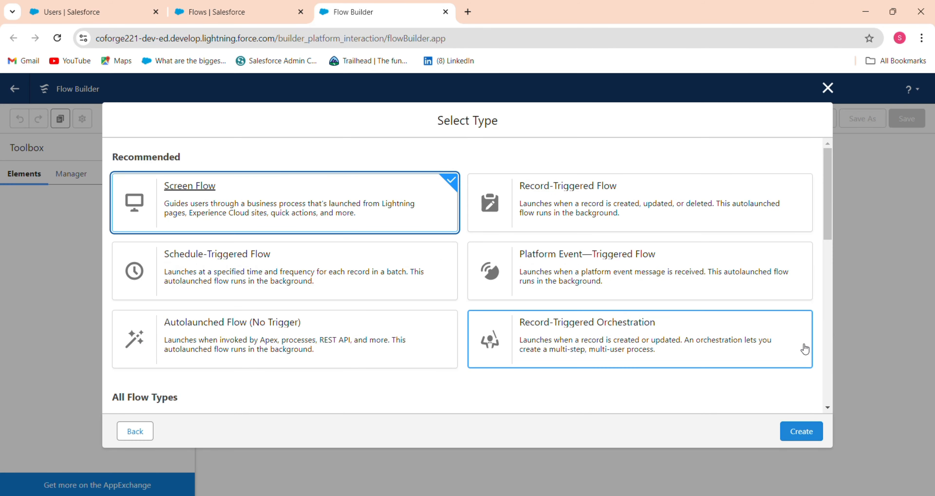
click(802, 432)
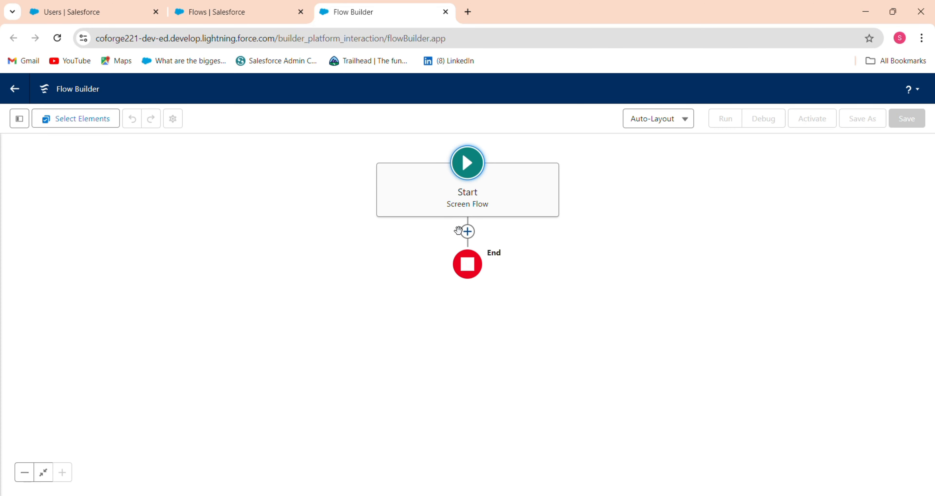
Add a Screen element after the flow's start and place a Lookup component on it
click(467, 232)
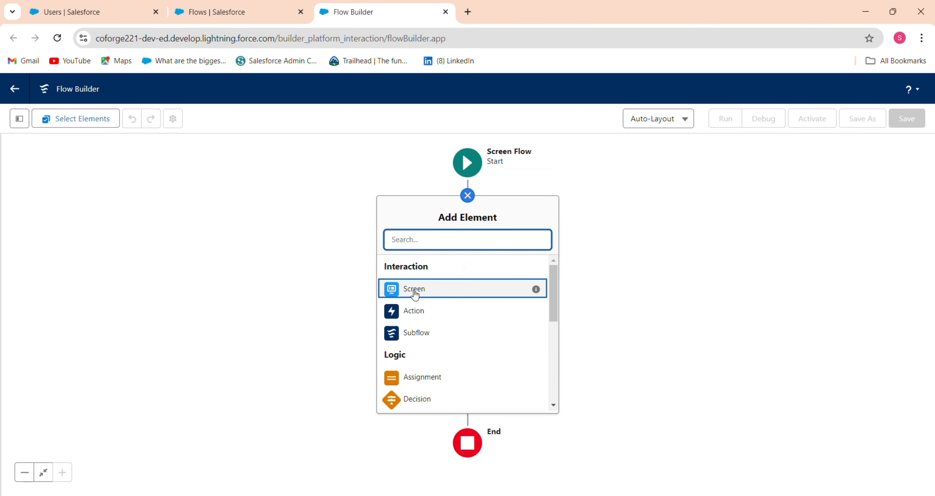
click(415, 290)
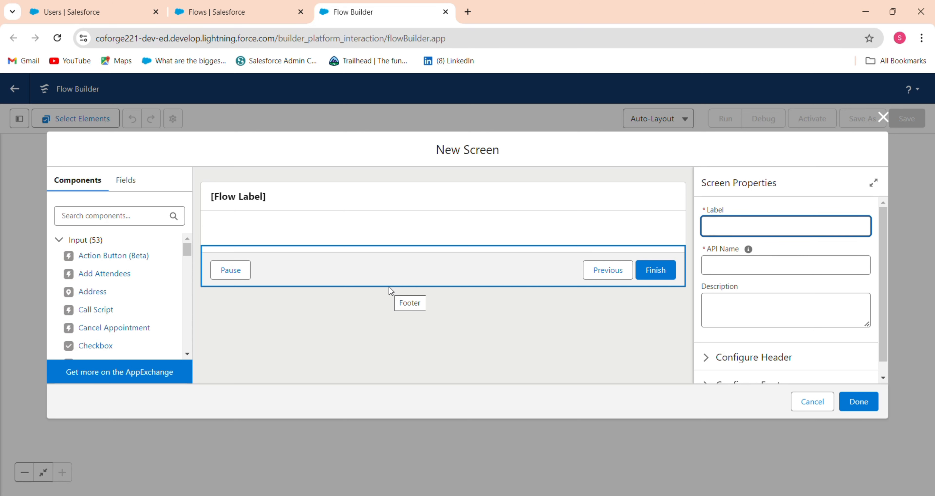
click(155, 211)
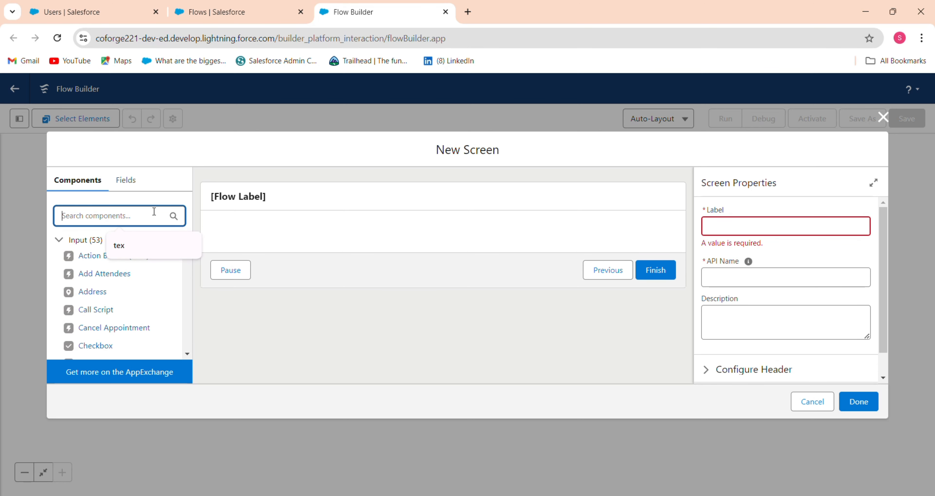
text(loo)
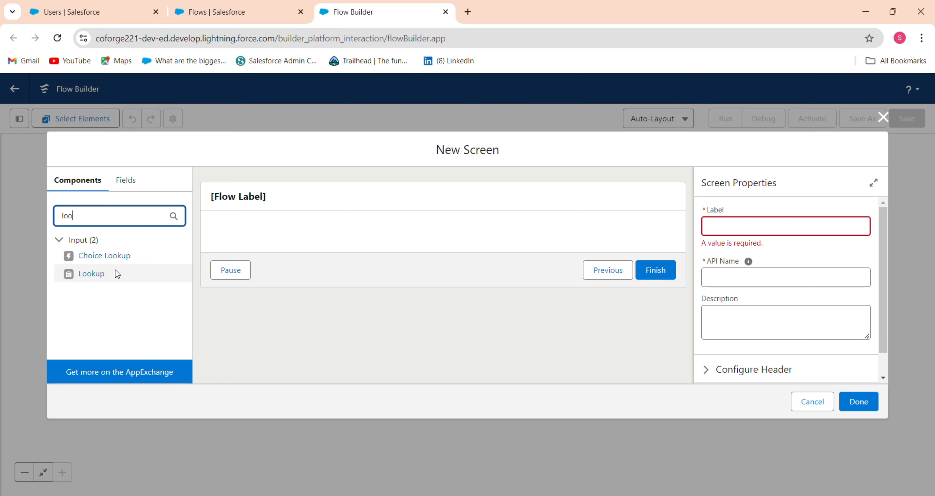
drag(116, 270, 234, 243)
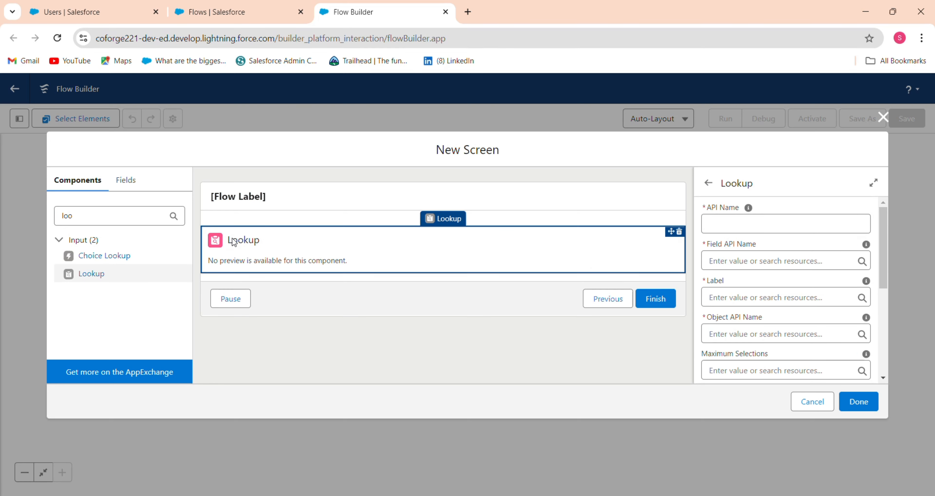
Set the new screen's label to "File Transfer" in its screen properties
click(428, 203)
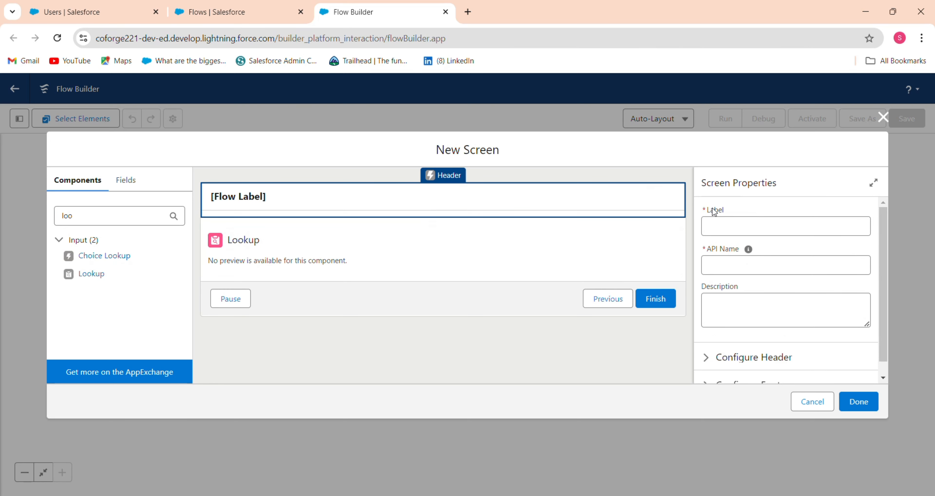
click(728, 220)
text(File T)
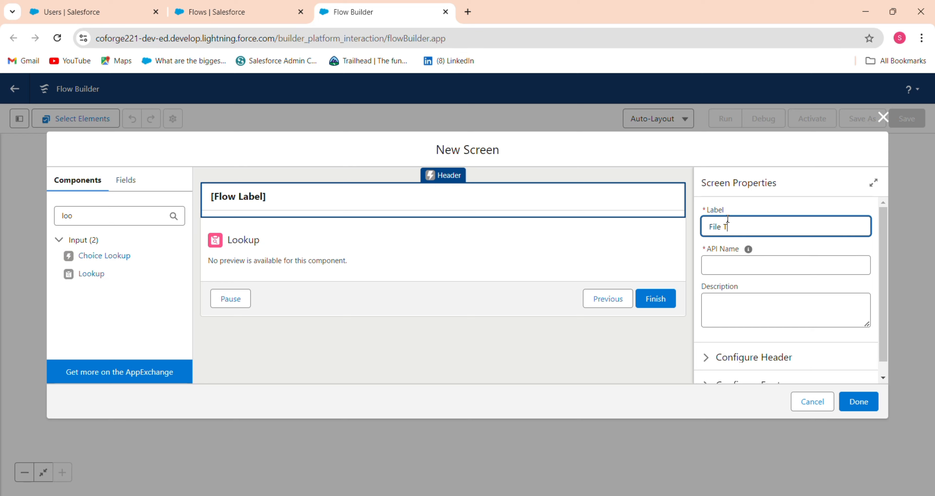
text(ransfer)
click(754, 266)
Set the Lookup component's API name to Transfer_Files
click(575, 258)
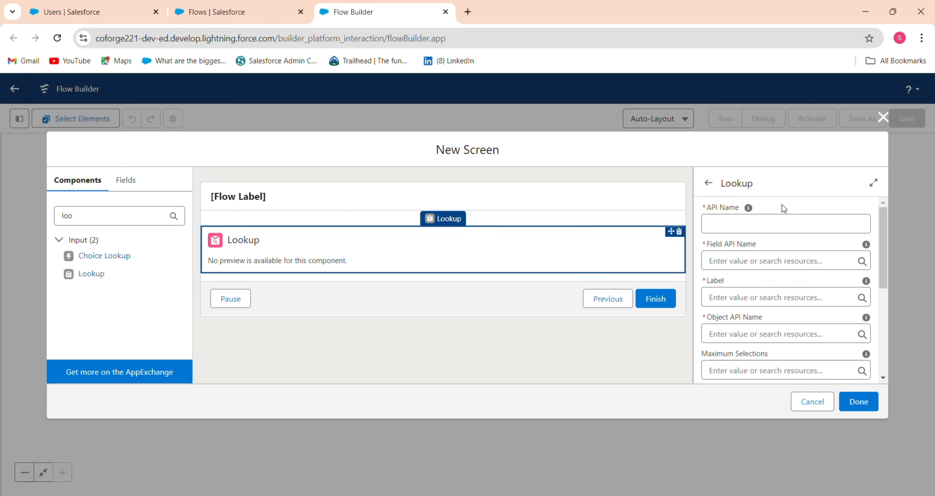
click(780, 214)
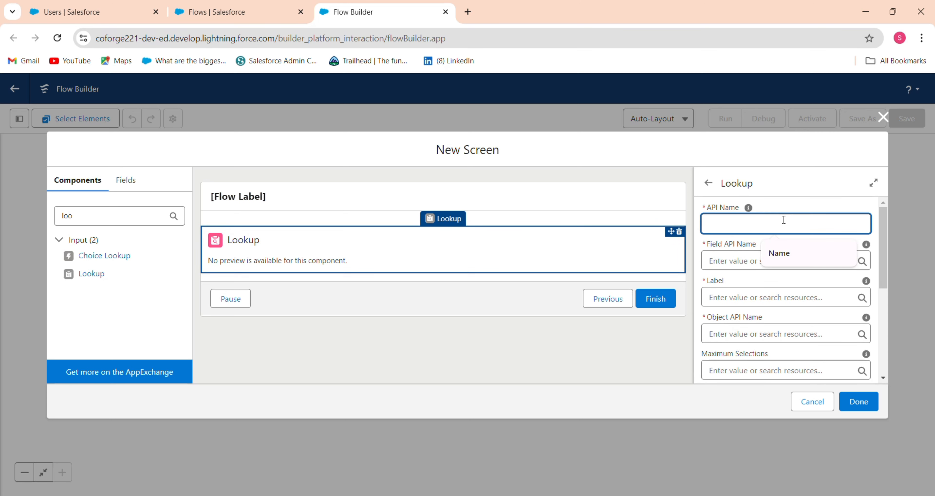
text(Trafer)
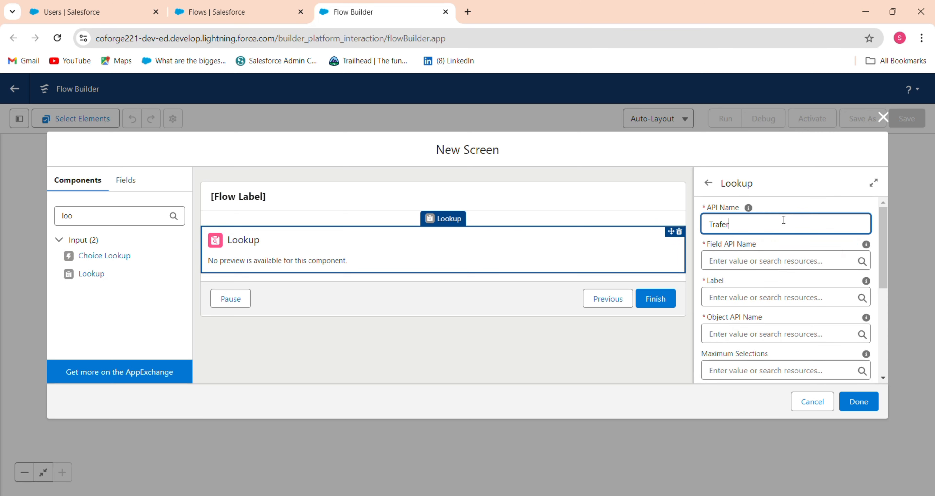
text( Files)
click(723, 226)
key(BackSpace)
text(n)
click(738, 248)
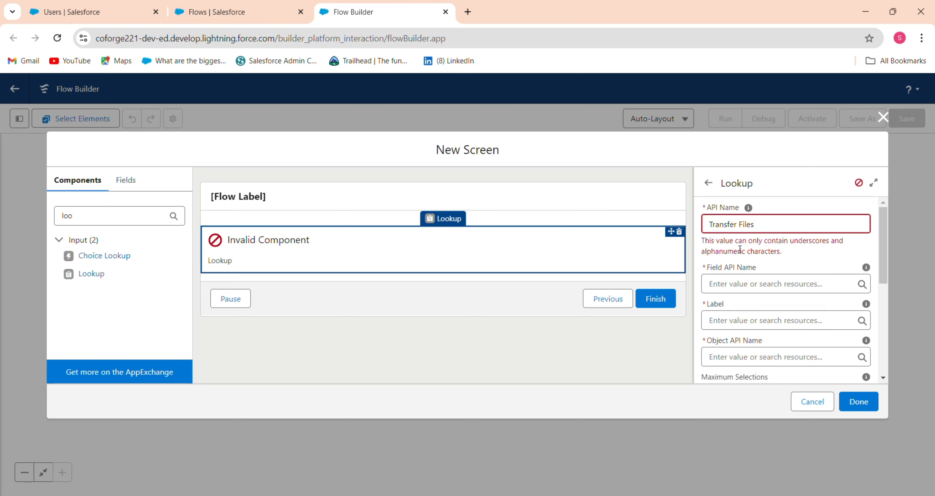
click(739, 225)
key(BackSpace)
text(_)
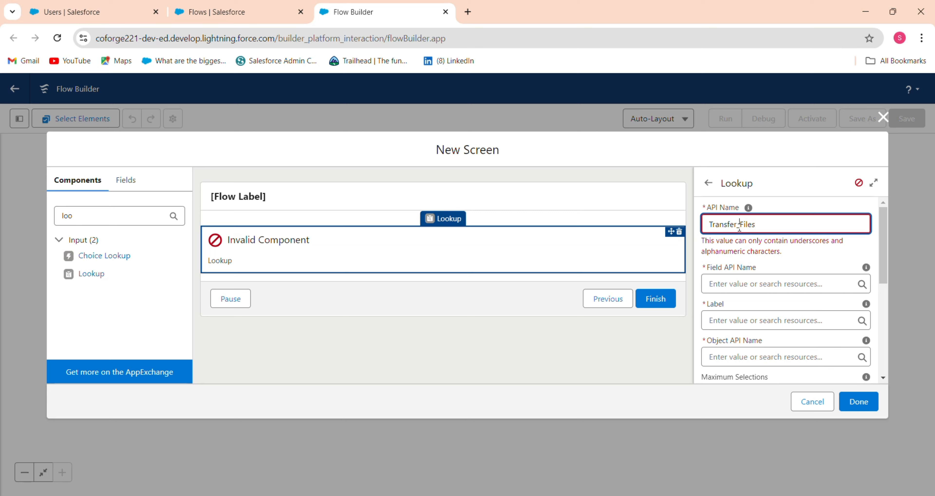
Set the Lookup component's Field API Name to CreatedById
click(724, 269)
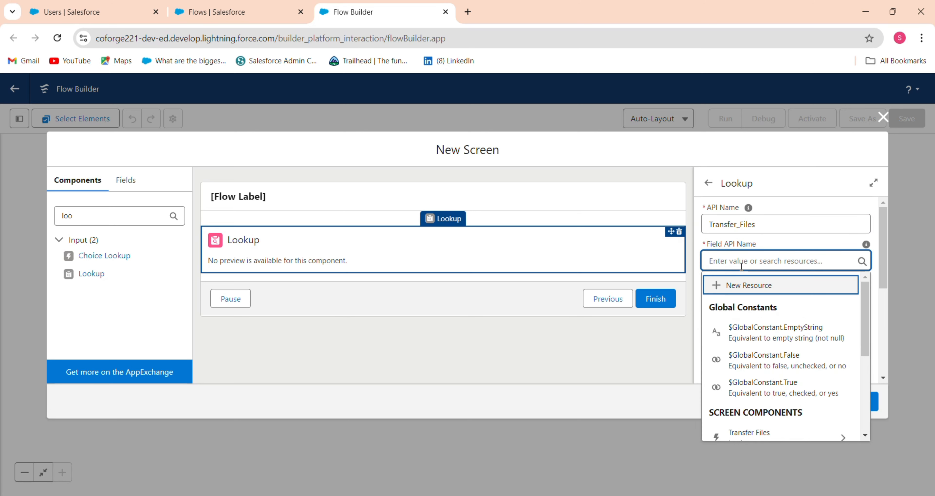
text(cre)
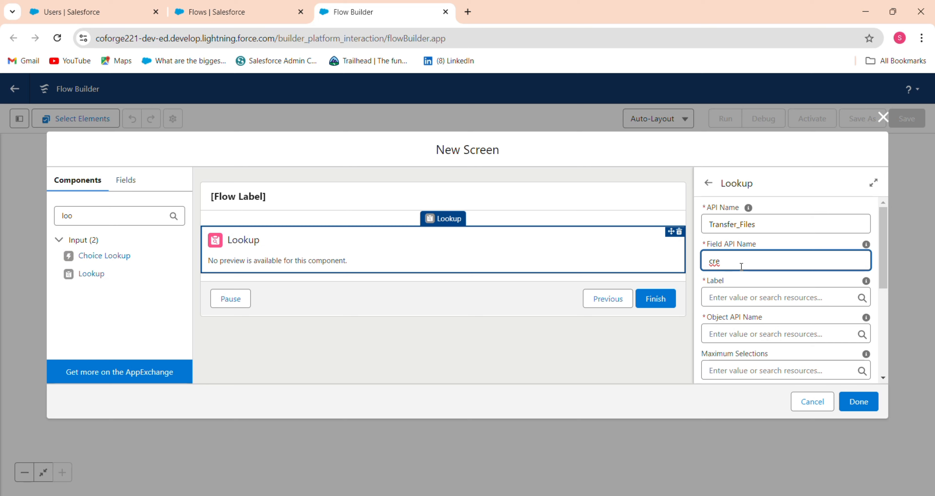
key(BackSpace)
key(BackSpace)
text(Created)
key(BackSpace)
text(0)
key(BackSpace)
text(B)
Set the Lookup component's label to "Transfer To User"
click(745, 296)
text(Tra)
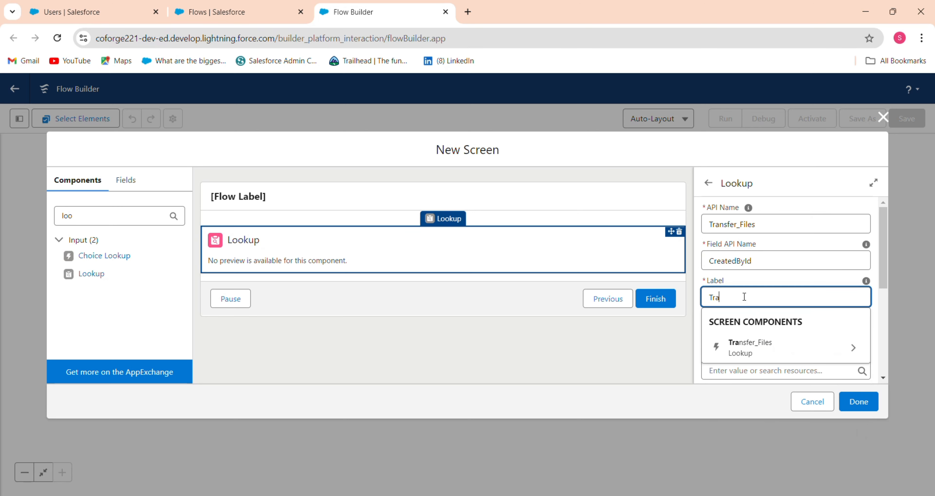
text(sfer)
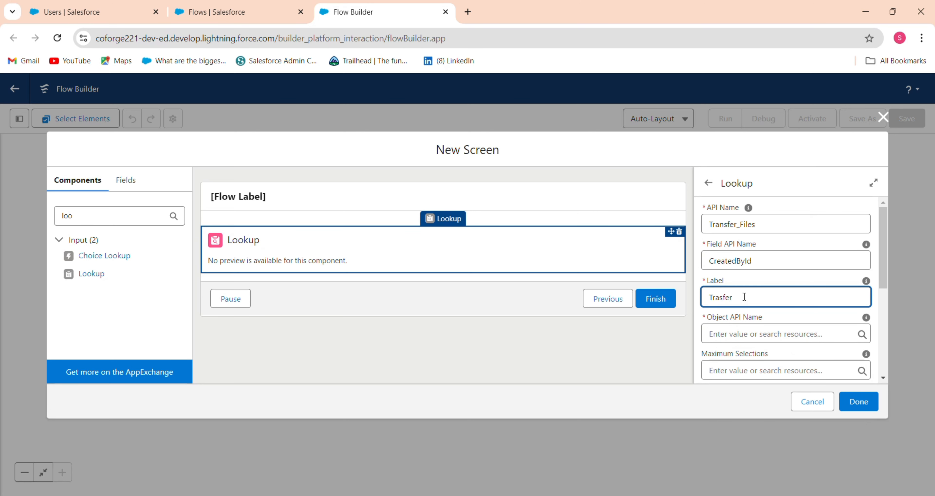
key(BackSpace)
key(BackSpace)
key(BackSpace)
key(BackSpace)
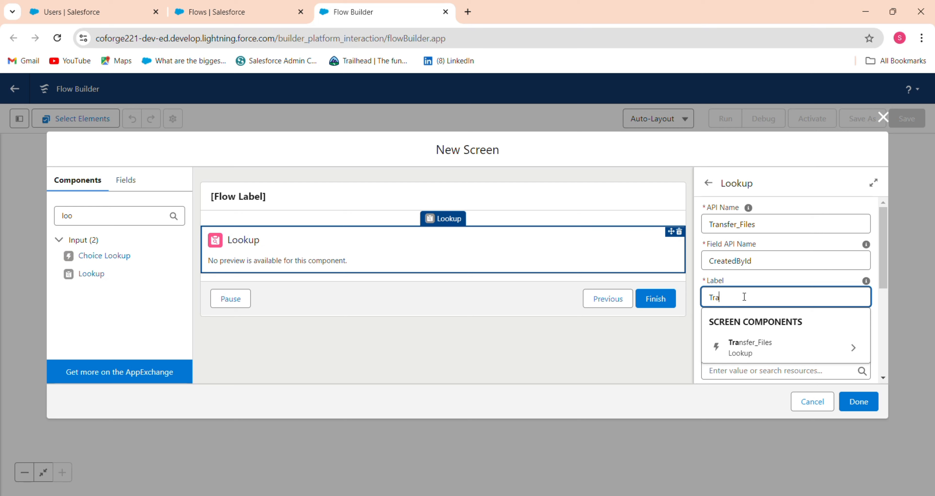
text(nsfer )
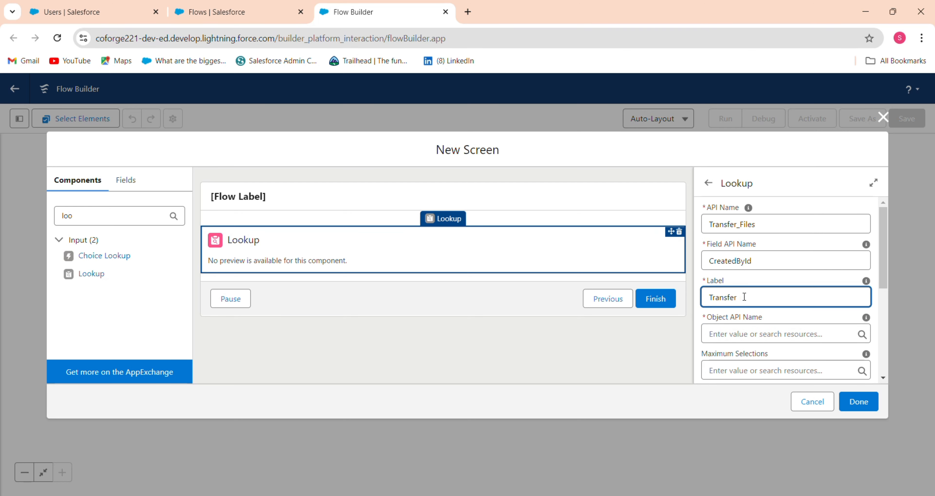
text(To USer)
key(BackSpace)
key(BackSpace)
key(BackSpace)
text(ser)
Set the Lookup component's Object API Name to Account and its Required value to {!$GlobalConstant.True}
click(773, 333)
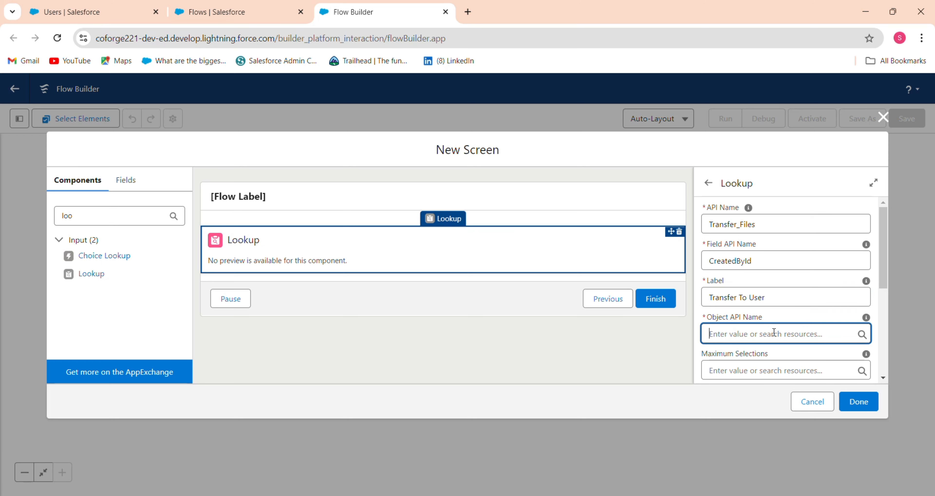
text(Account)
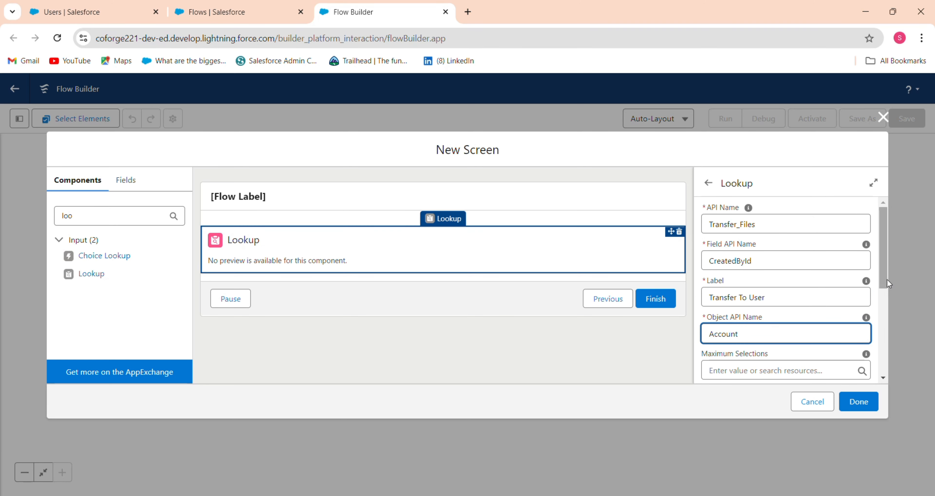
drag(884, 278, 875, 360)
click(827, 300)
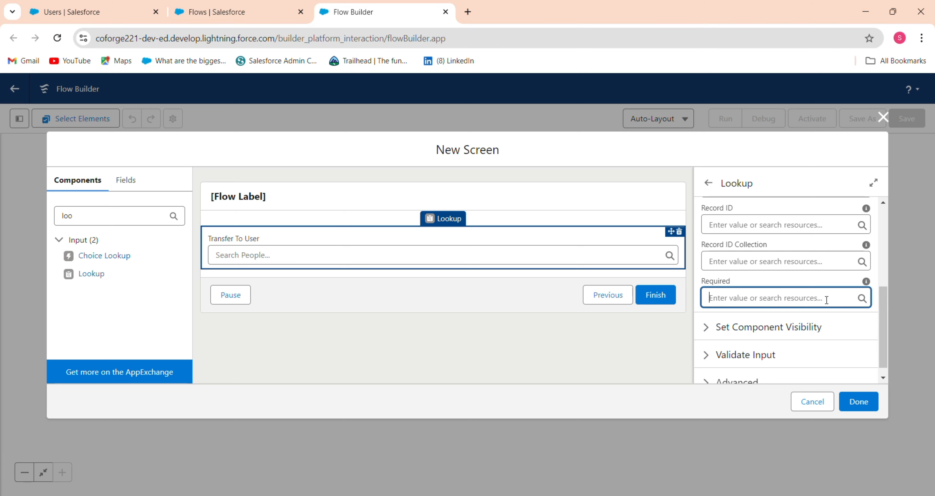
click(790, 396)
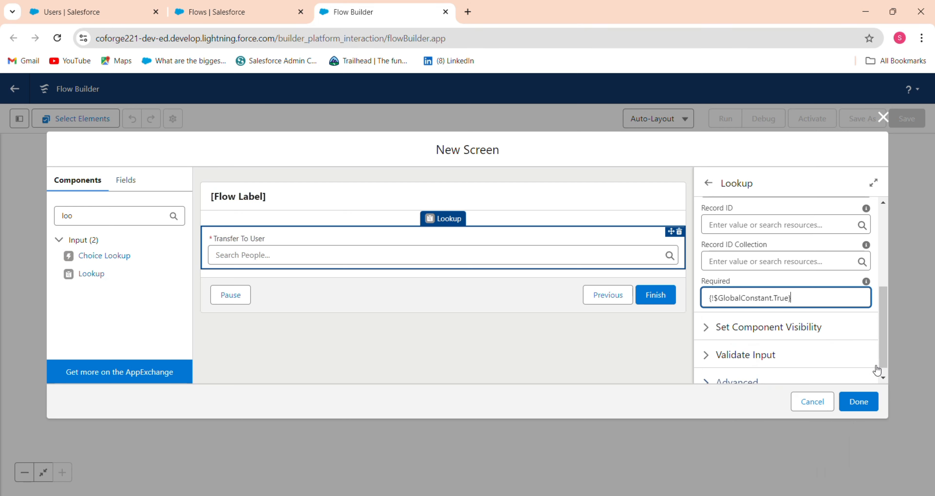
Review the Lookup component's settings and finish the File Transfer screen
drag(883, 334, 863, 223)
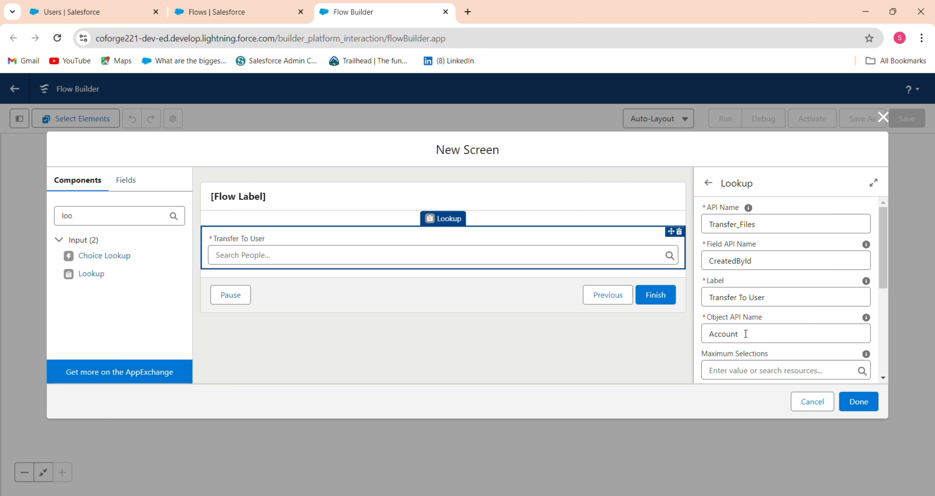
drag(884, 278, 877, 367)
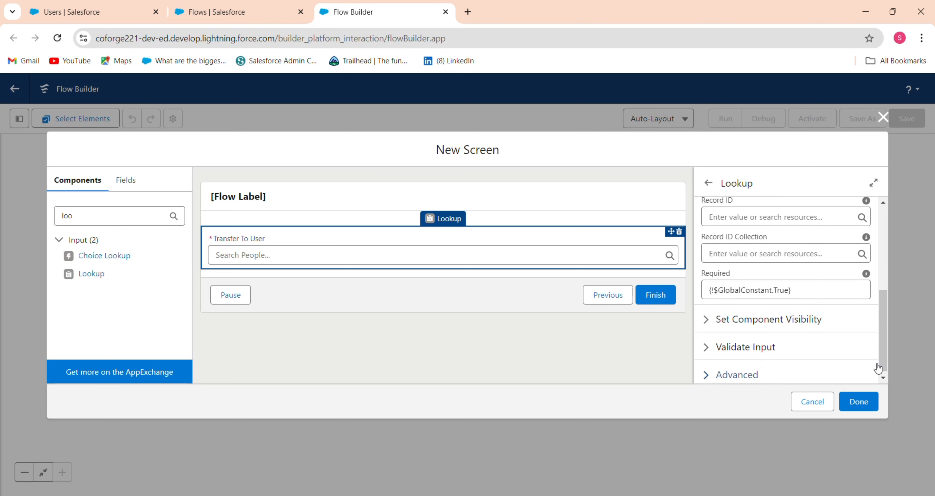
click(871, 401)
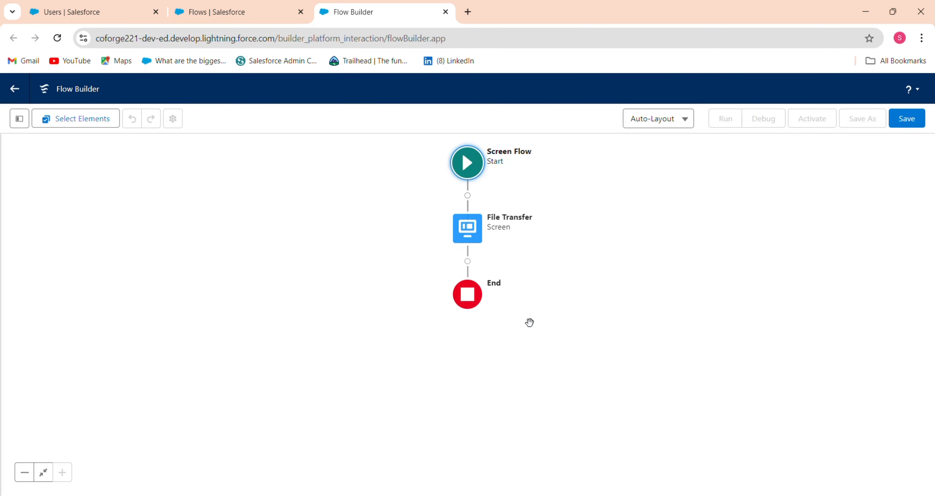
Add an Update Records element after the File Transfer screen and label it "Transfer Files"
click(467, 261)
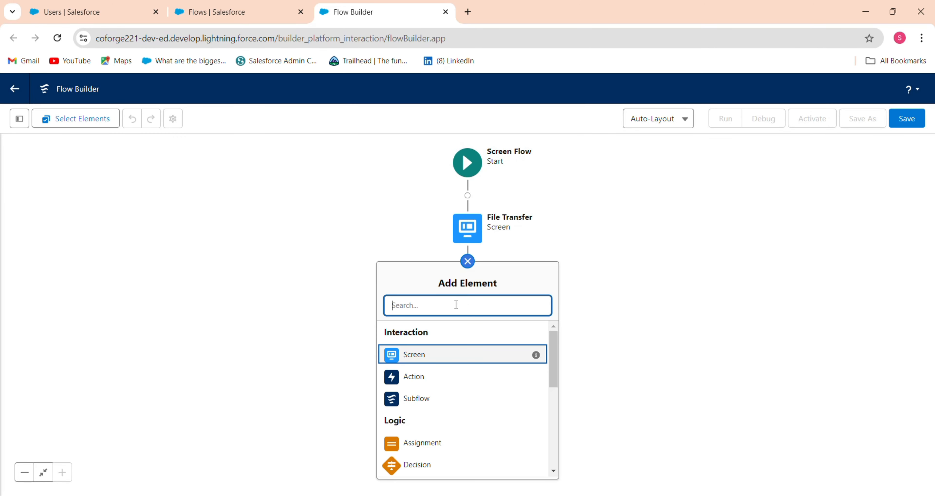
text(upd)
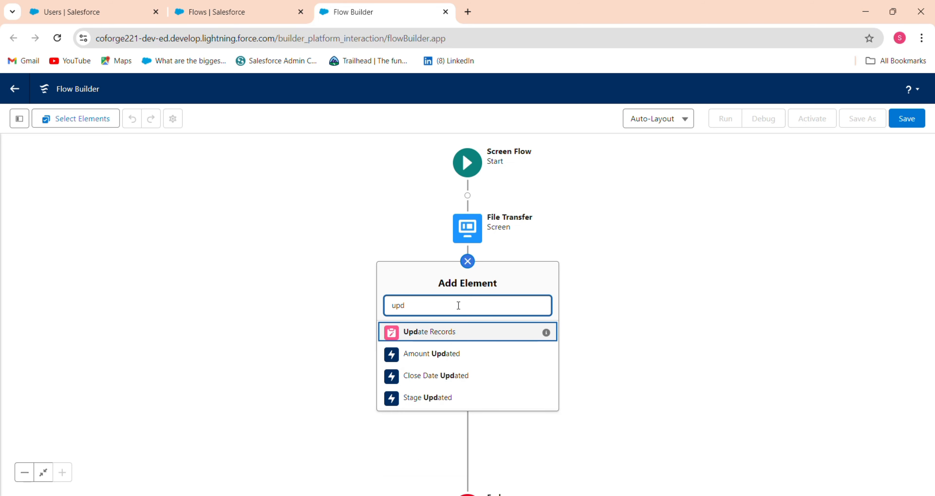
click(455, 337)
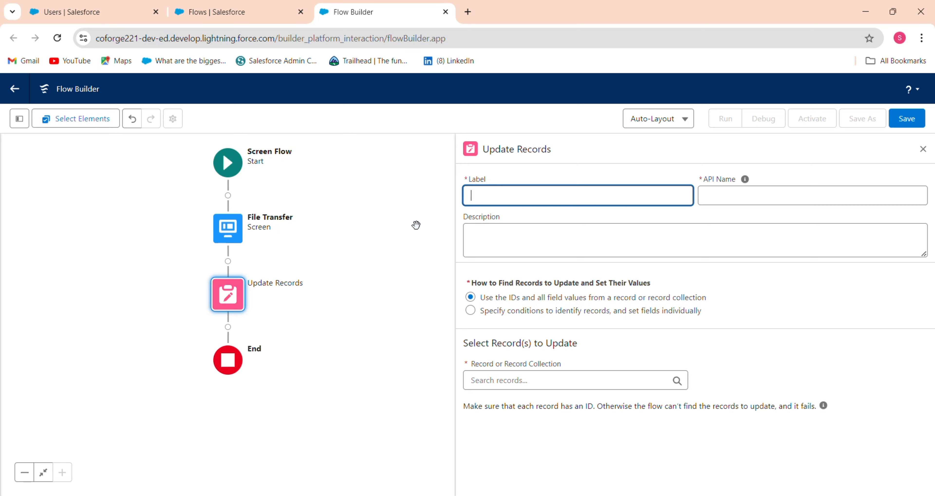
text(nsfer Files)
key(Tab)
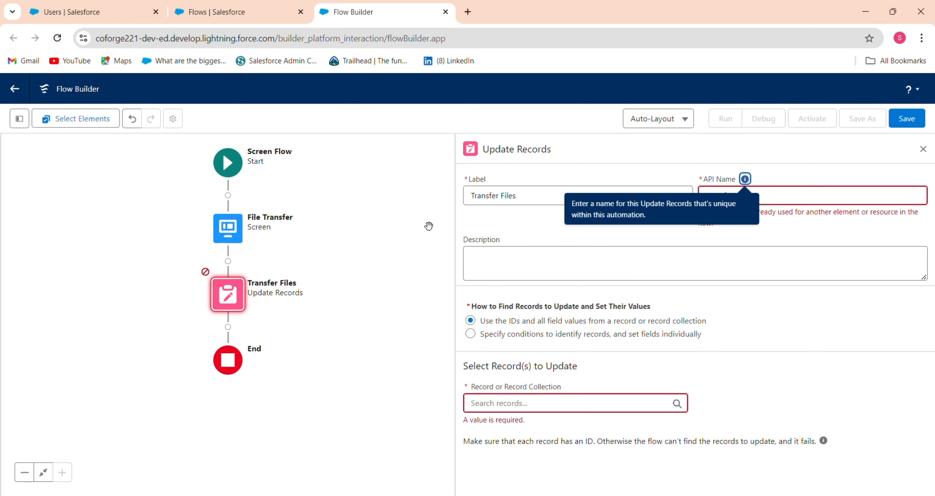
Extend the Update Records element's label to "Transfer Files Ownership"
click(535, 200)
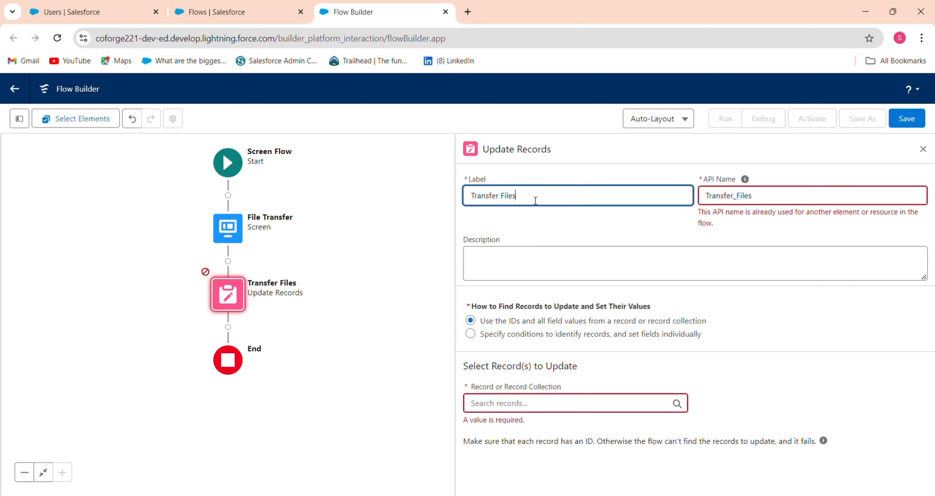
key(BackSpace)
key(BackSpace)
text(es Ownership)
key(Tab)
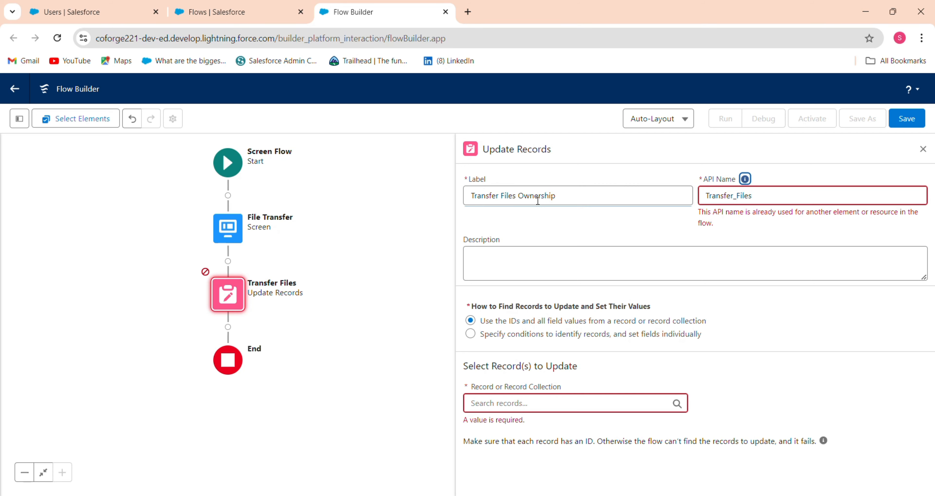
Replace the Update Records element's API name with Transfer_Files_Ownership, matching its label
click(564, 195)
drag(564, 195, 428, 217)
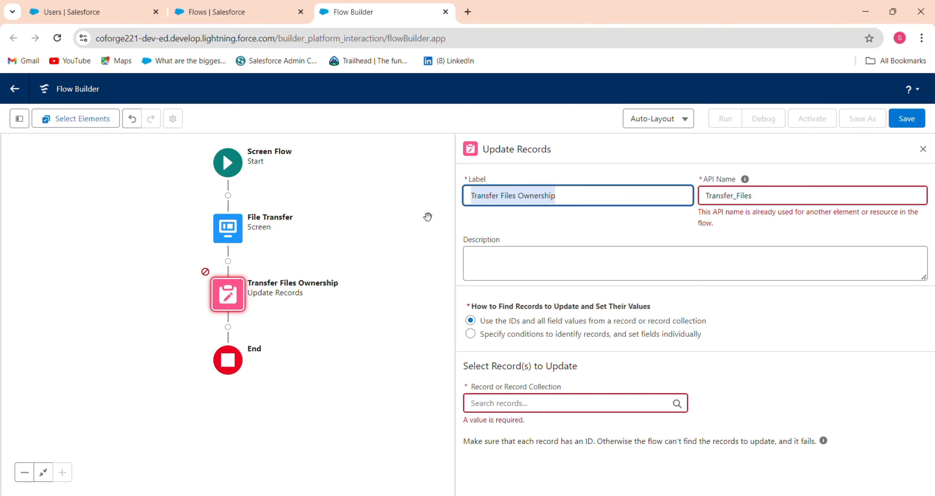
drag(760, 190, 630, 208)
key(BackSpace)
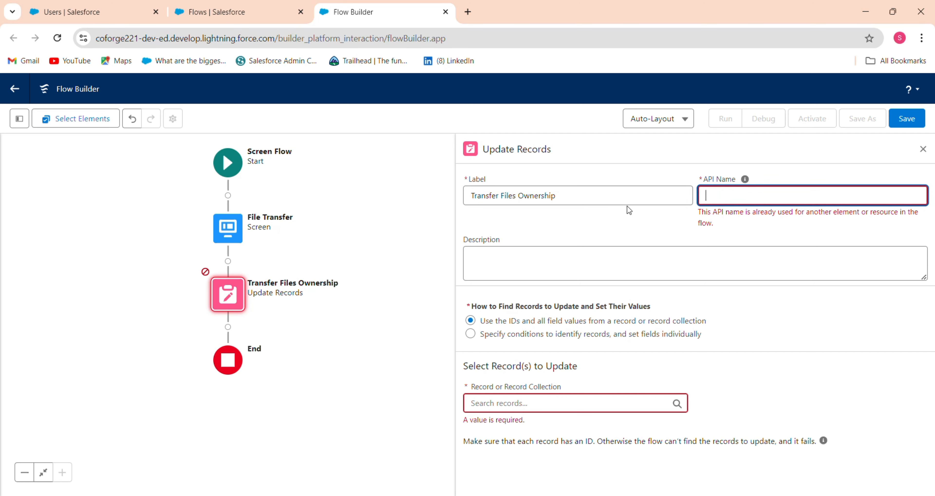
triple_click(580, 192)
click(725, 196)
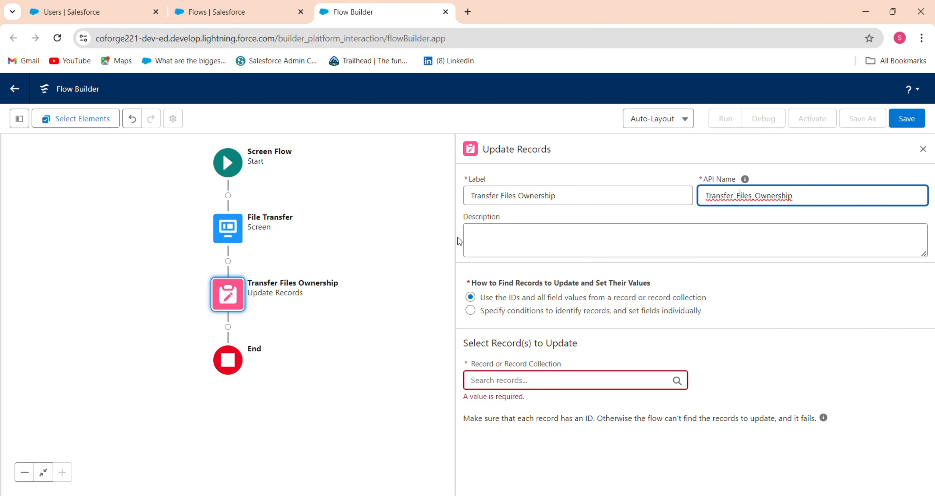
Make the update specify conditions to identify records and set fields individually, with Content Document as the object
click(523, 387)
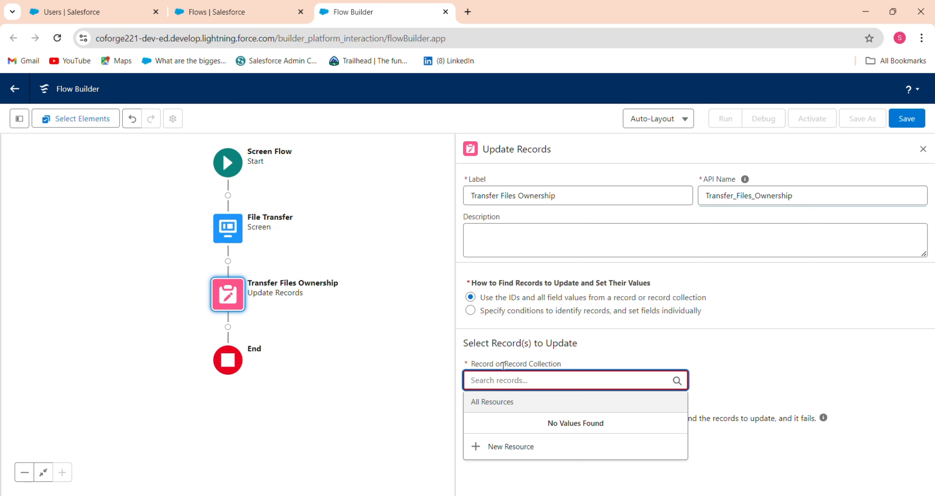
click(847, 304)
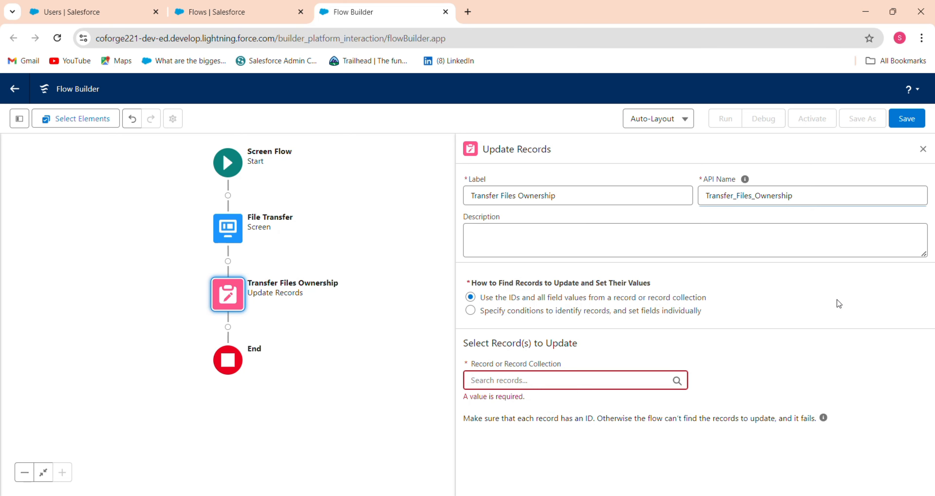
click(617, 314)
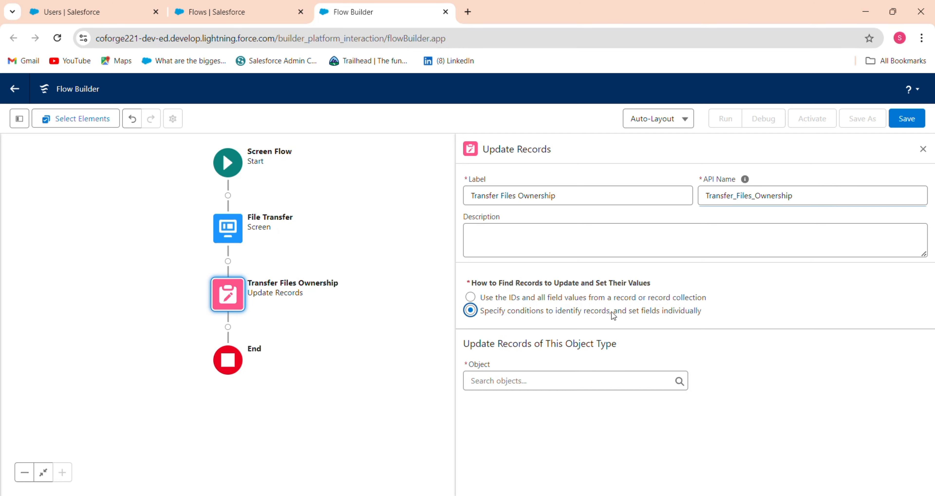
click(548, 385)
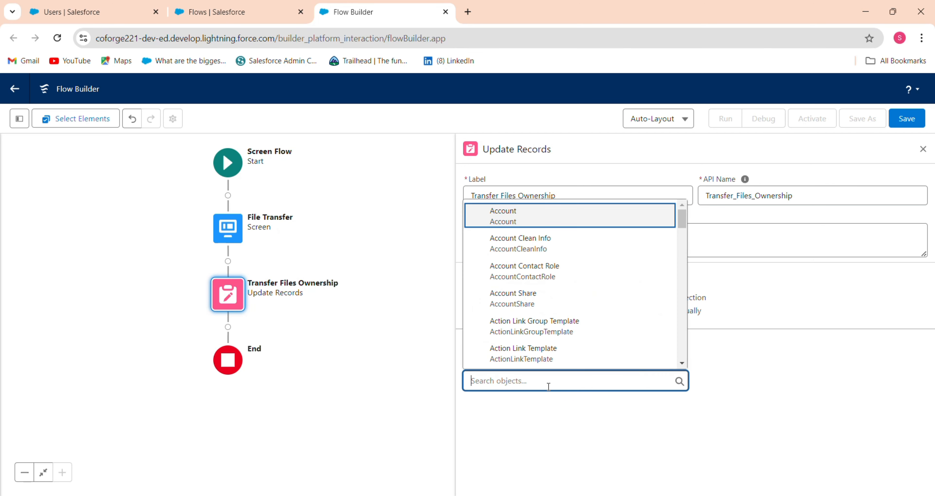
text(cont)
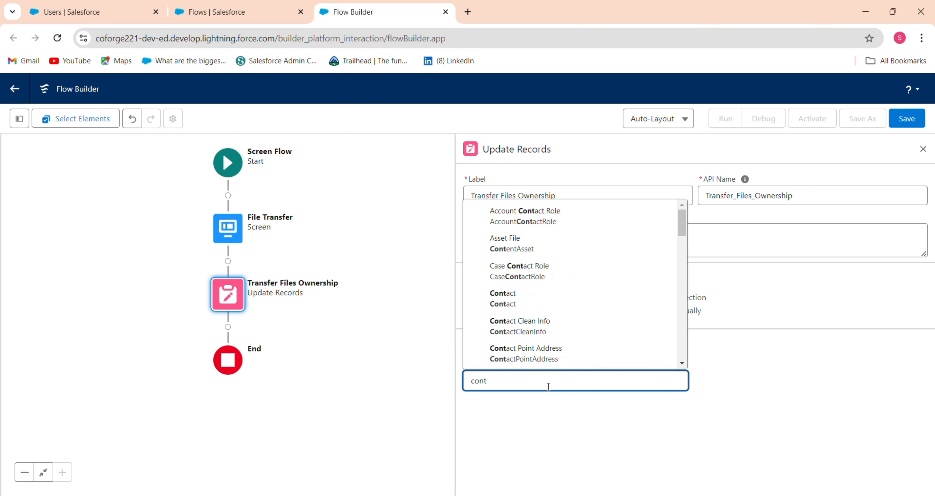
text(e)
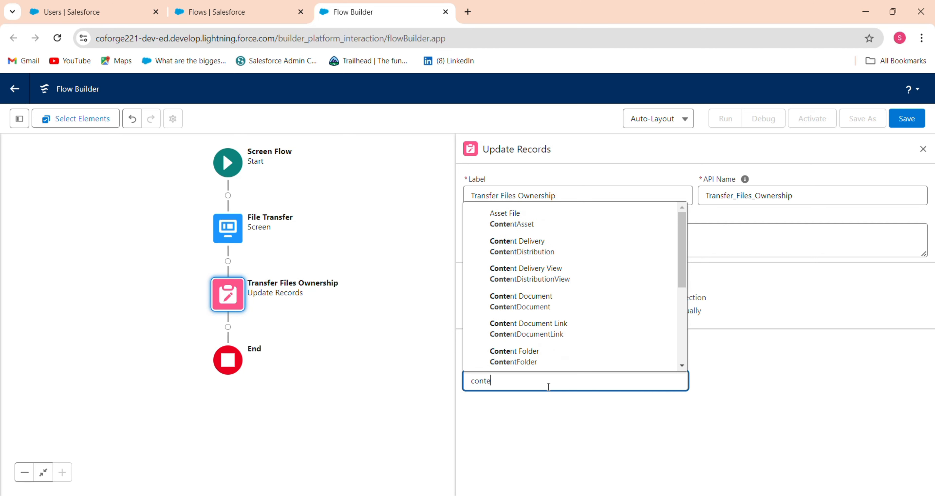
click(566, 312)
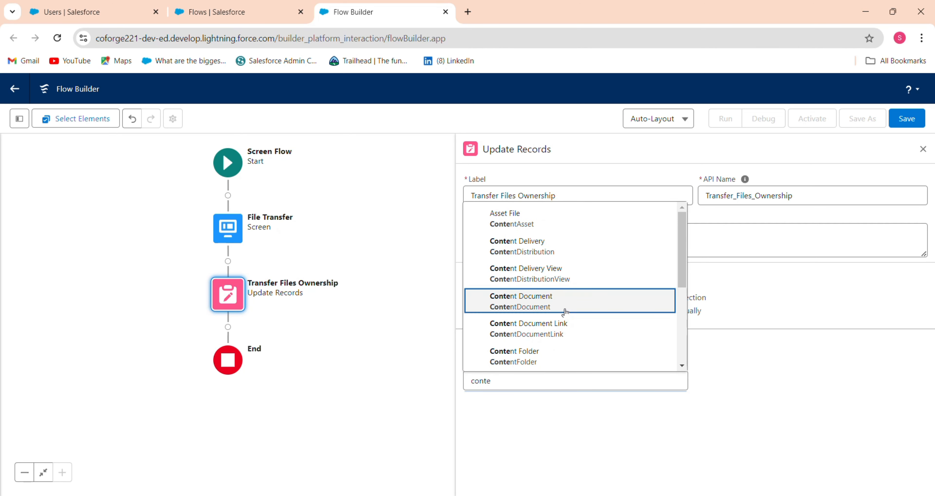
Filter the Content Document records to those whose OwnerId equals {!$User.Id}
scroll(932, 369, down, 1)
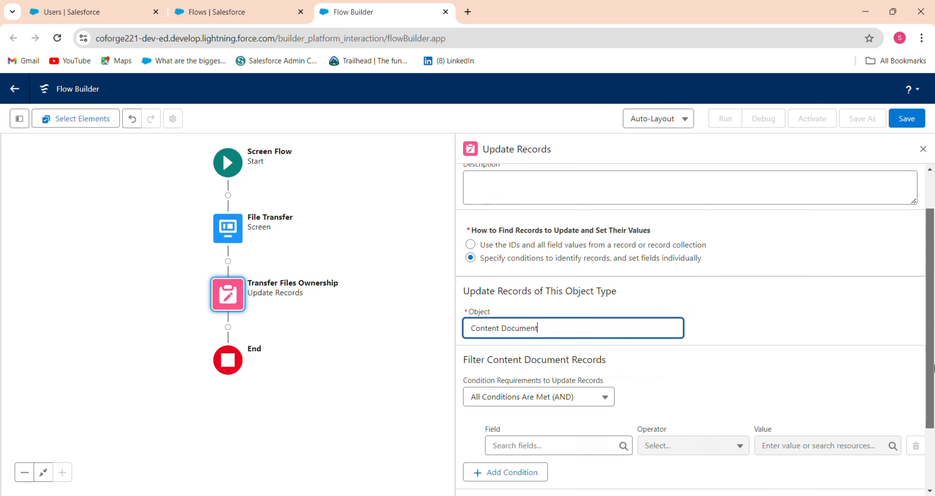
scroll(933, 369, down, 2)
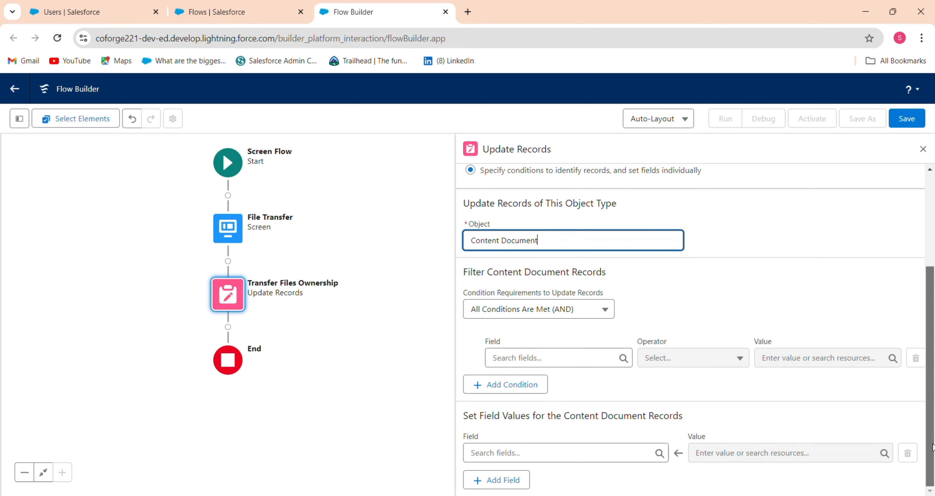
click(596, 353)
text(owner)
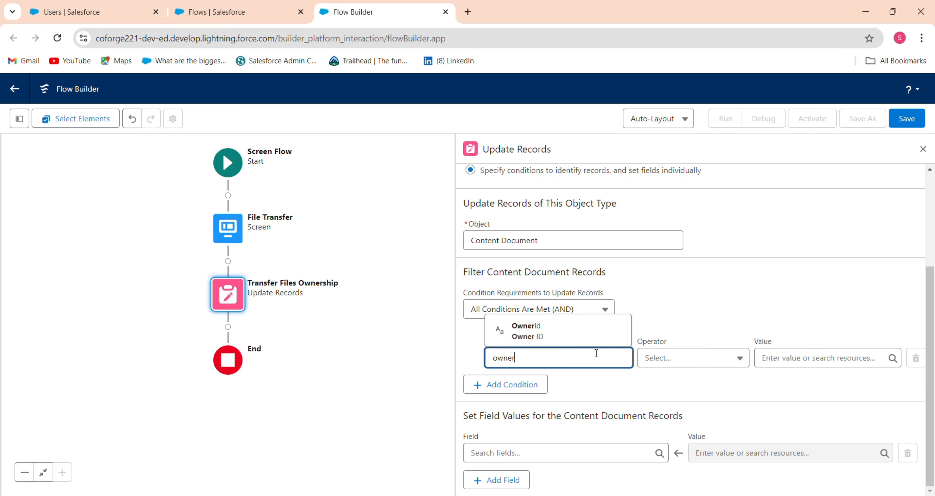
click(581, 333)
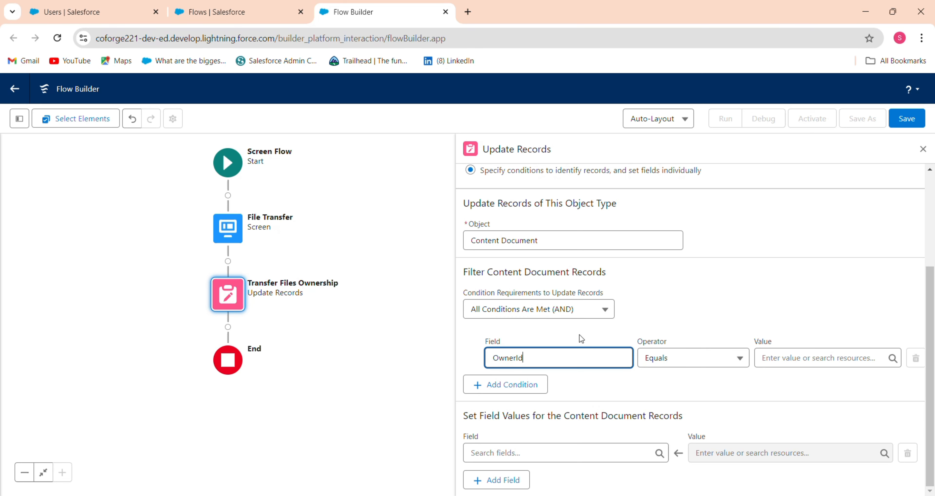
click(789, 350)
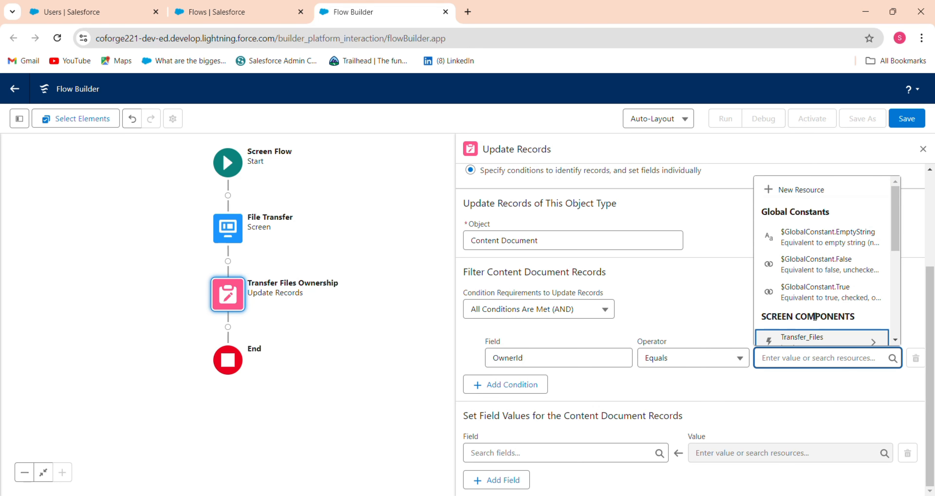
text(user)
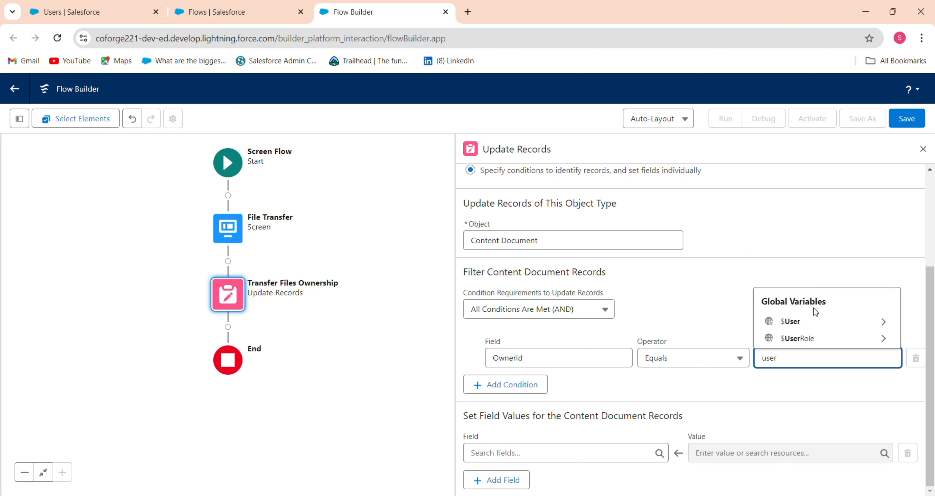
click(797, 321)
text(id)
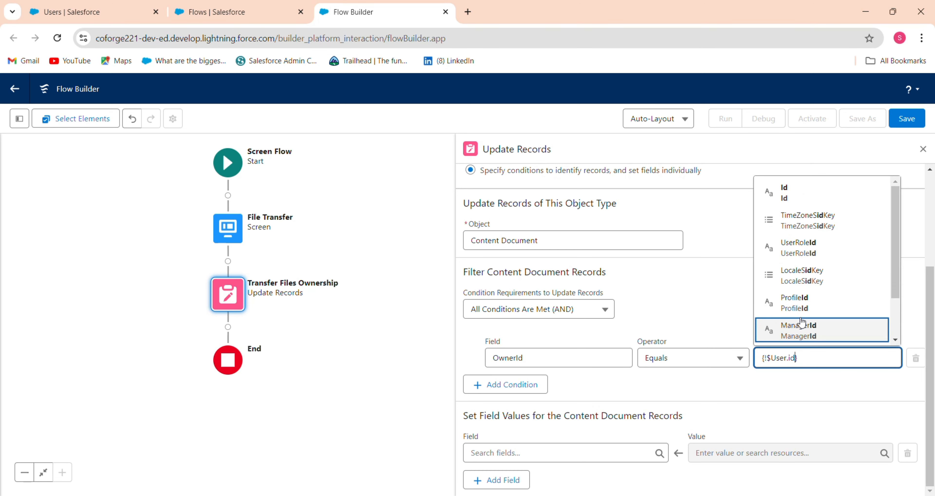
click(804, 199)
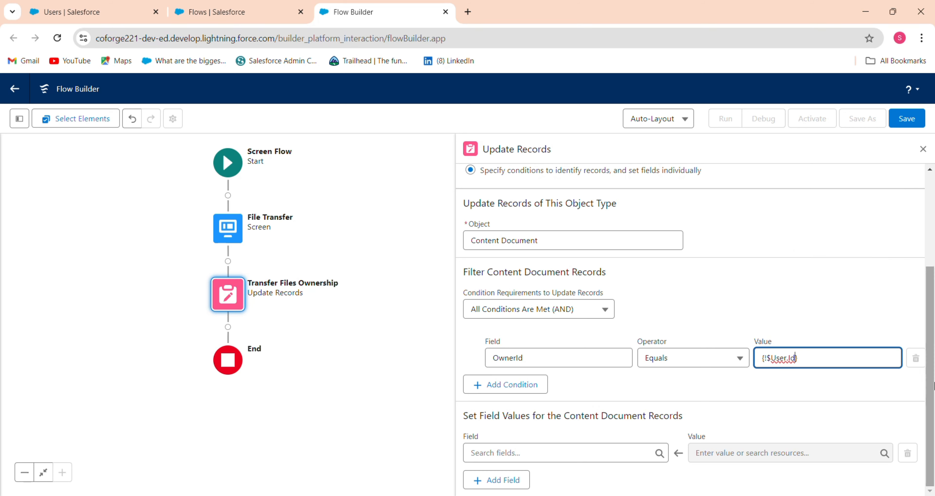
Set the Content Document records' OwnerId field to the Transfer_Files lookup's recordId
click(581, 451)
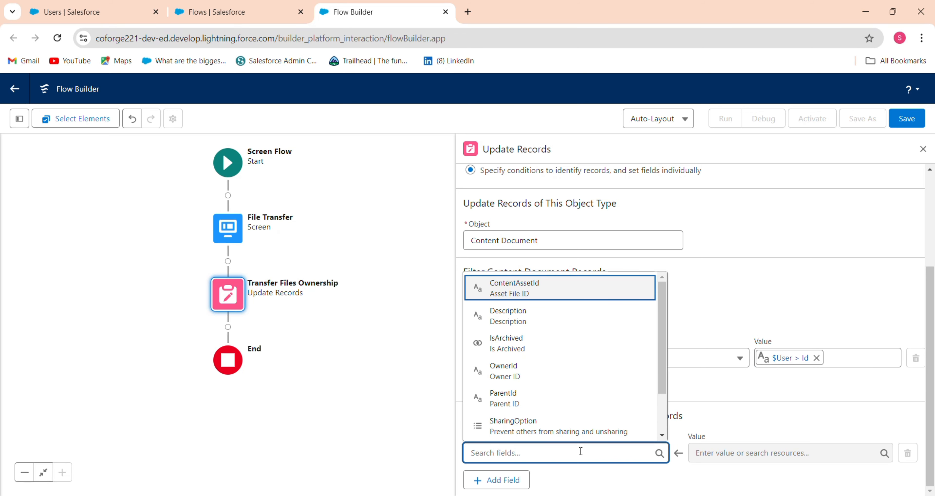
text(owner)
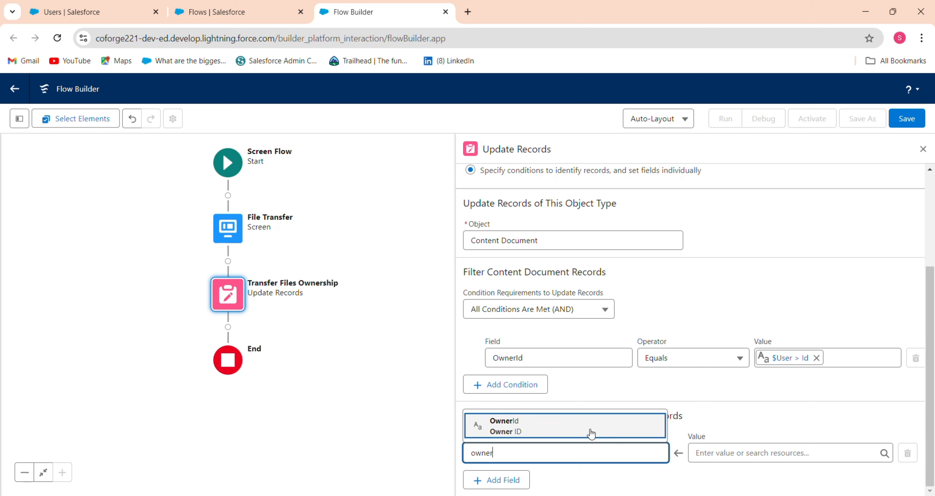
click(591, 432)
click(724, 450)
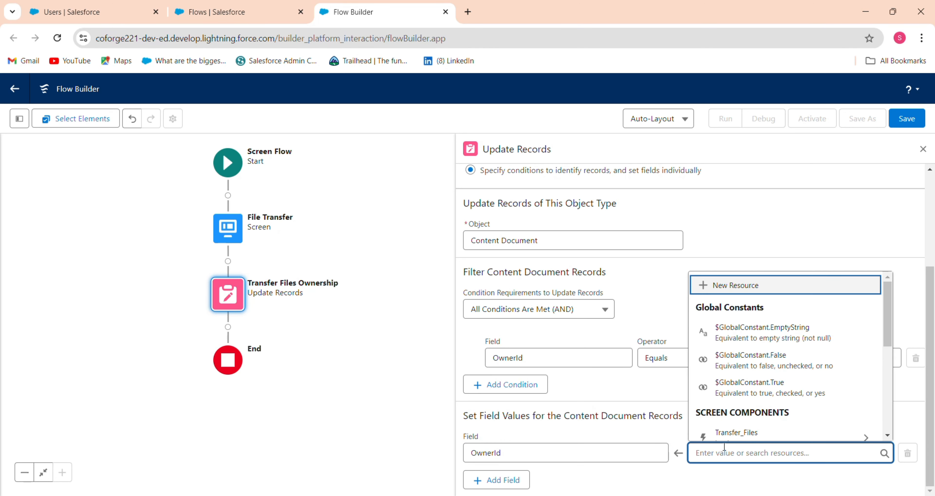
drag(888, 334, 890, 381)
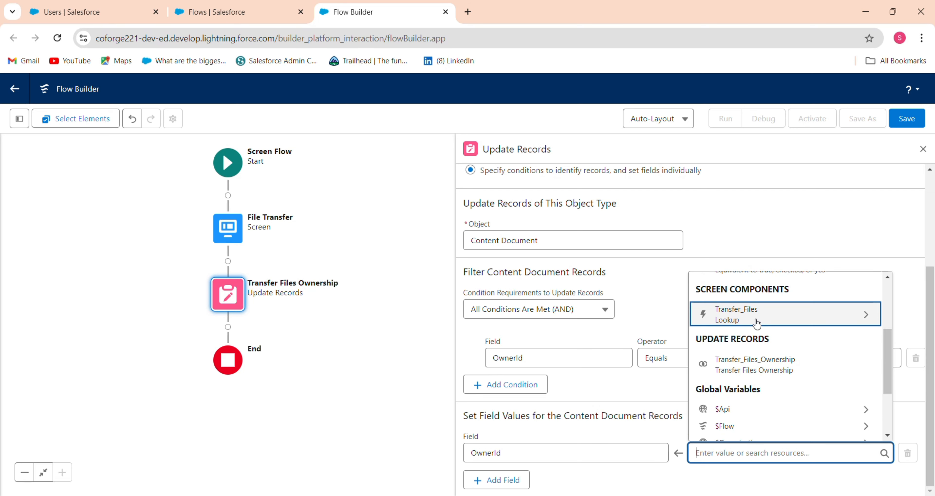
click(757, 323)
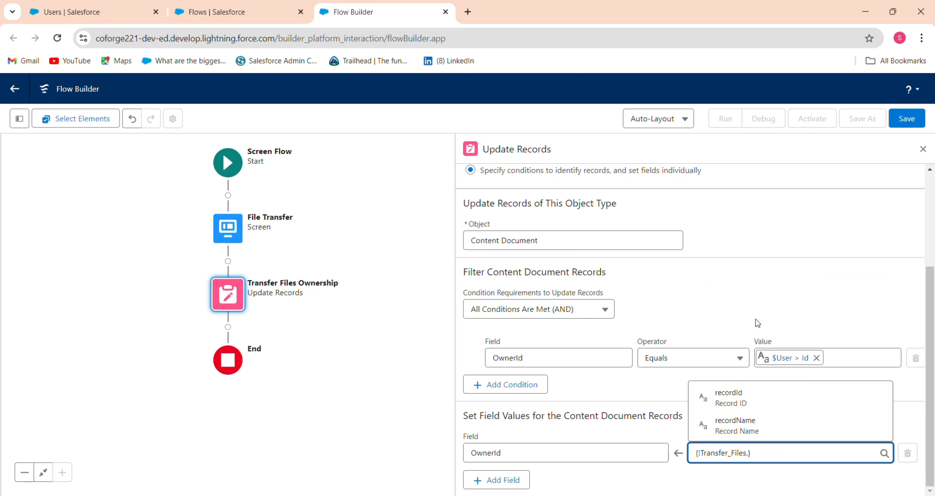
click(732, 405)
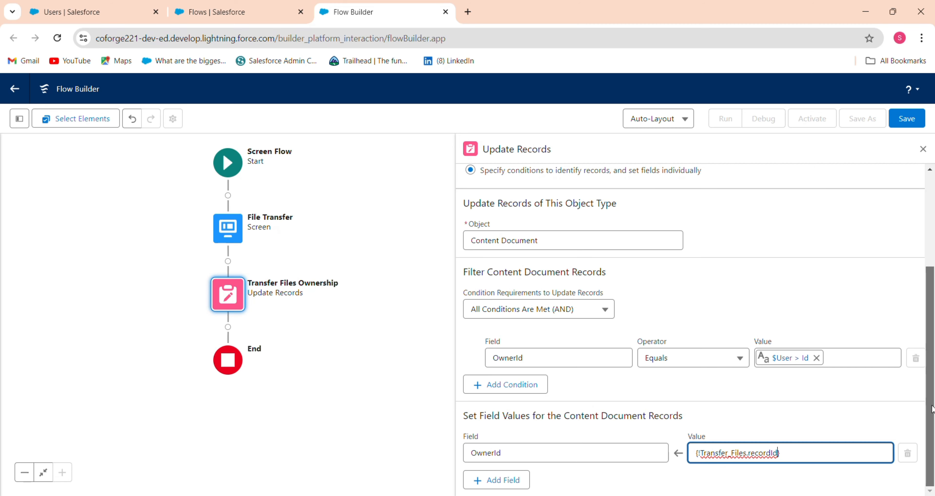
Start saving the flow and enter "Files Transfer to user" as its label
click(903, 121)
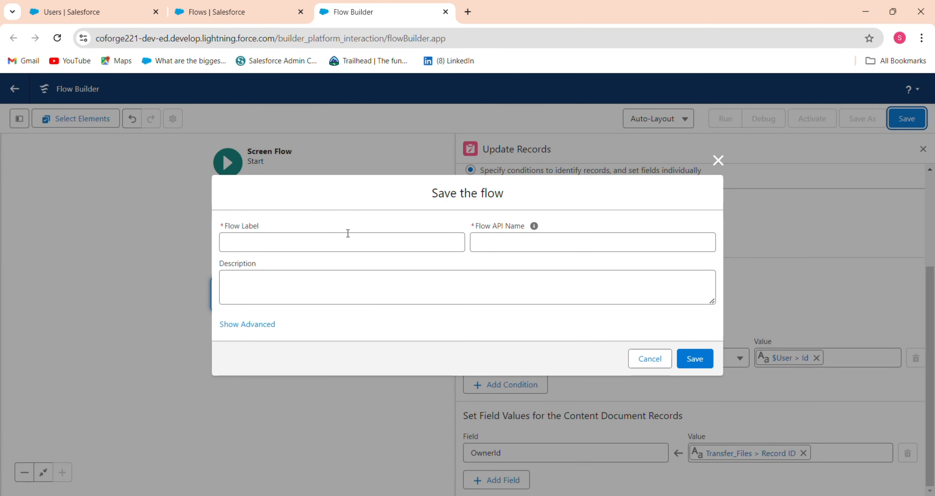
click(349, 239)
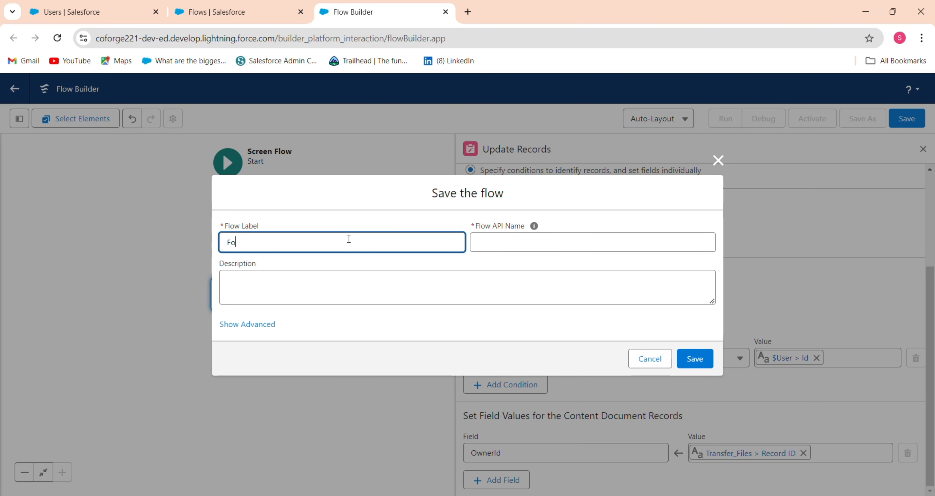
text(Files T)
text(ra)
text(nsfer)
text(to )
text(Re)
key(BackSpace)
key(BackSpace)
text(user)
Extend the flow label at its beginning so it reads "Mass Files Transfer to user"
click(230, 241)
text(Mass)
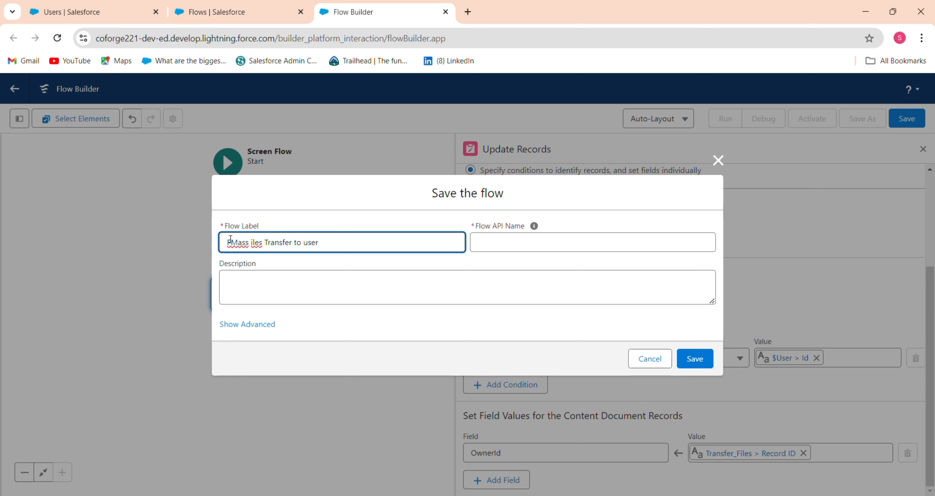
click(230, 242)
key(BackSpace)
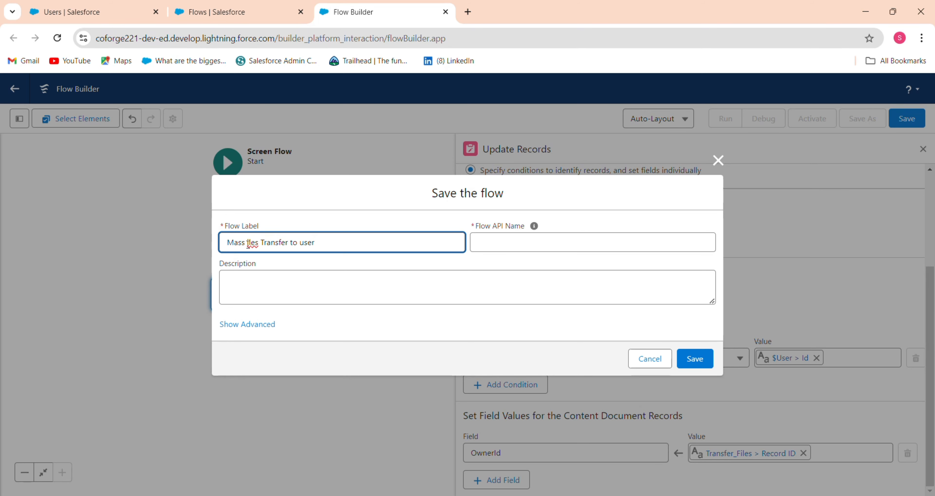
click(248, 243)
text(F)
Save the flow with an API name generated from its label, and activate it
click(543, 244)
click(690, 359)
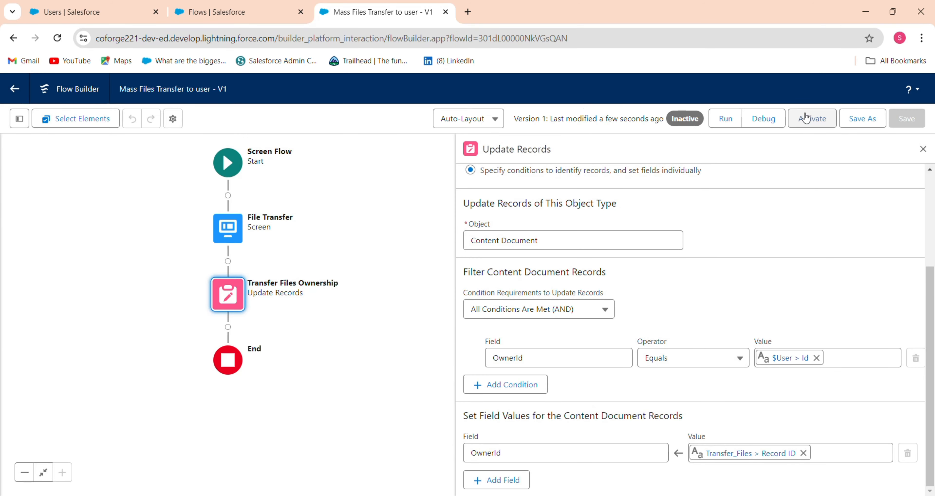
click(811, 119)
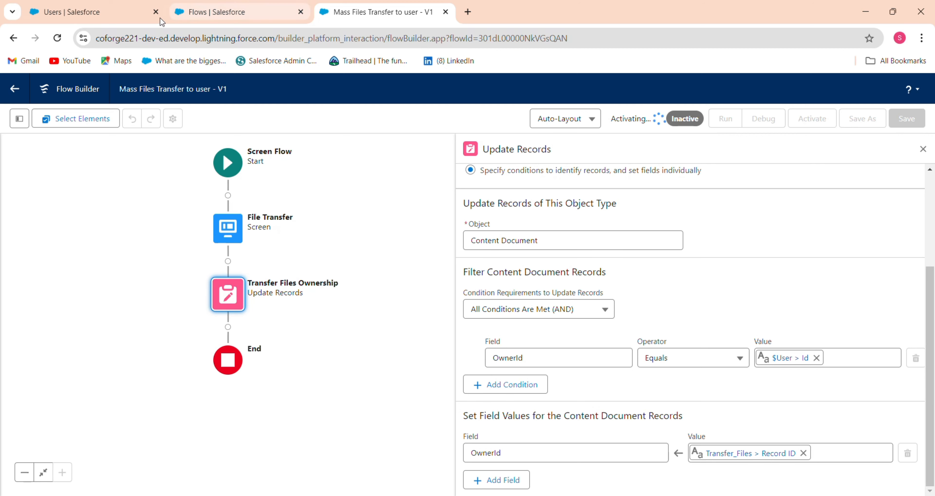
Return to the Users setup page and switch from Setup to the Sales app
click(93, 4)
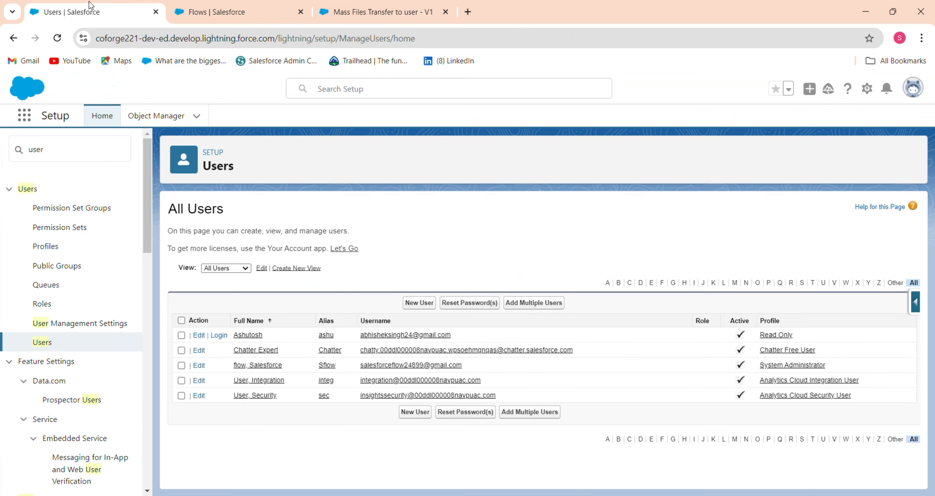
click(205, 9)
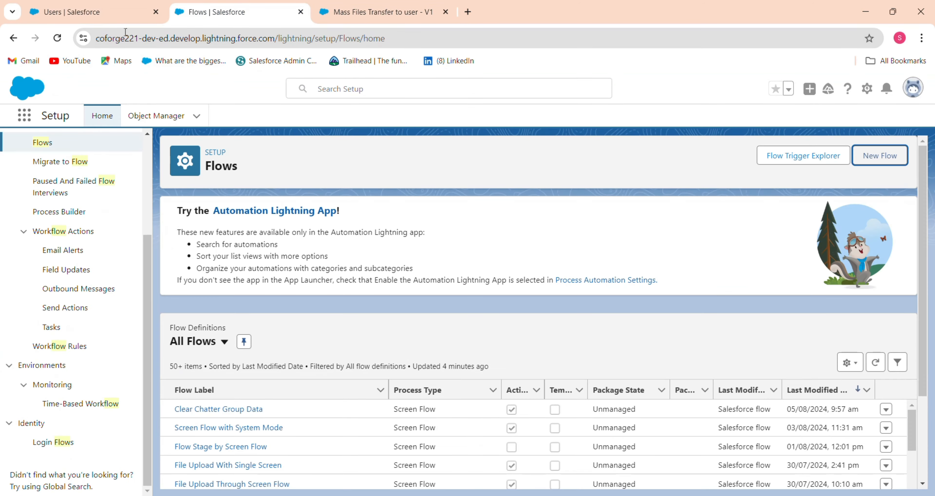
click(84, 11)
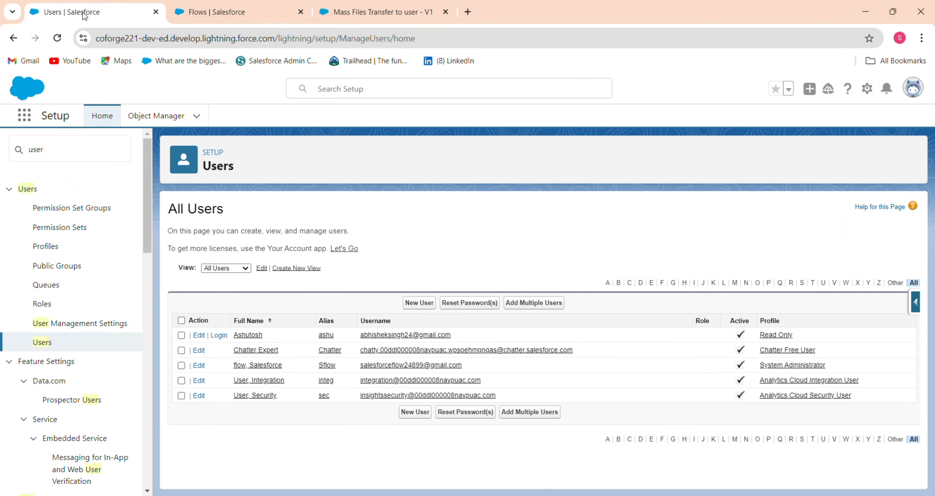
click(23, 120)
text(sa)
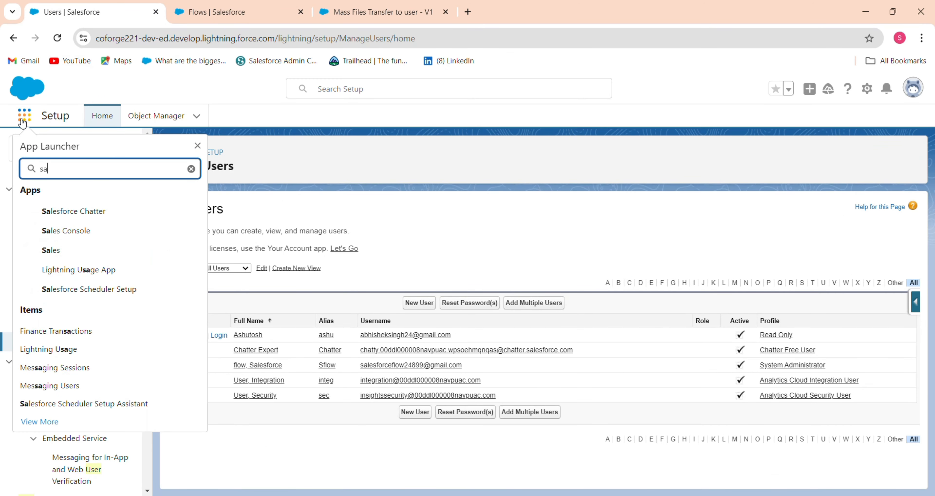
text(les)
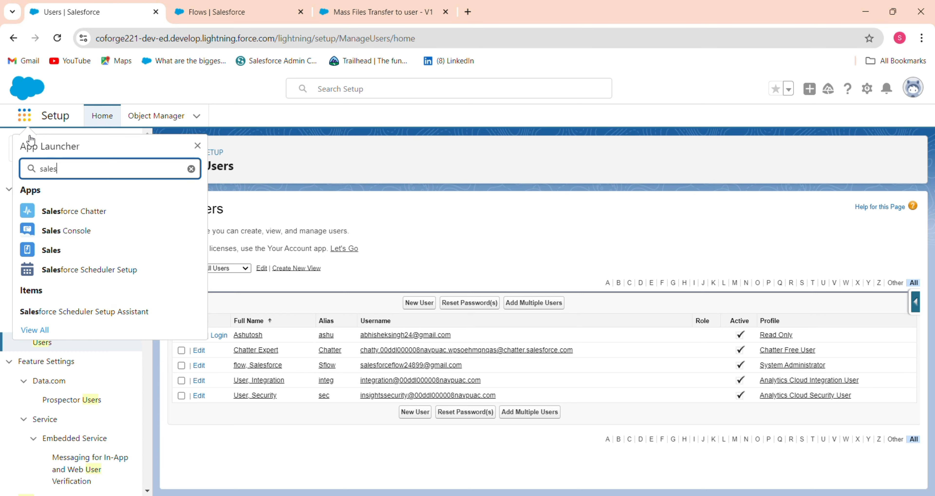
click(57, 251)
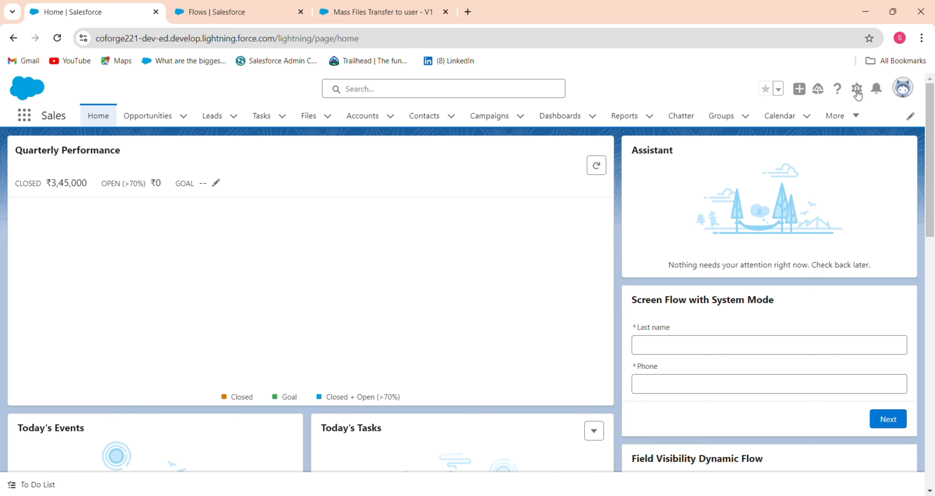
Edit the Sales home page and add a Flow component directly below the Assistant
click(856, 95)
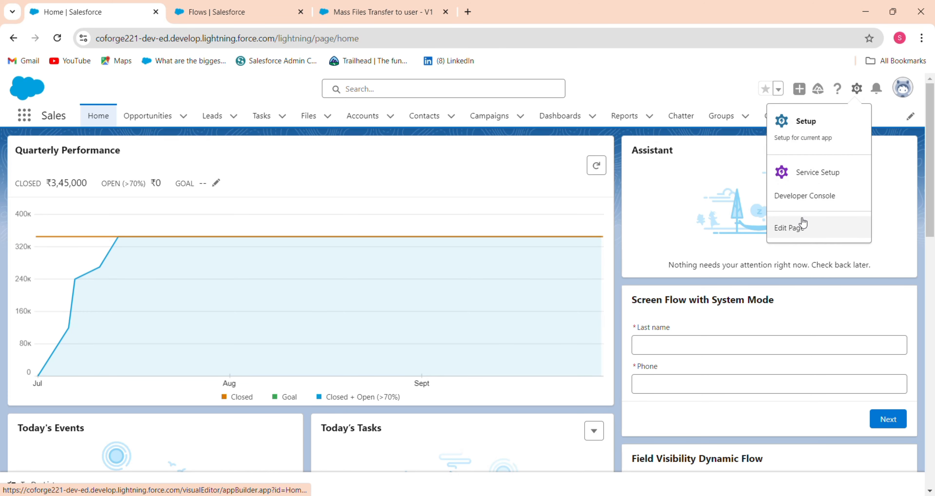
click(790, 227)
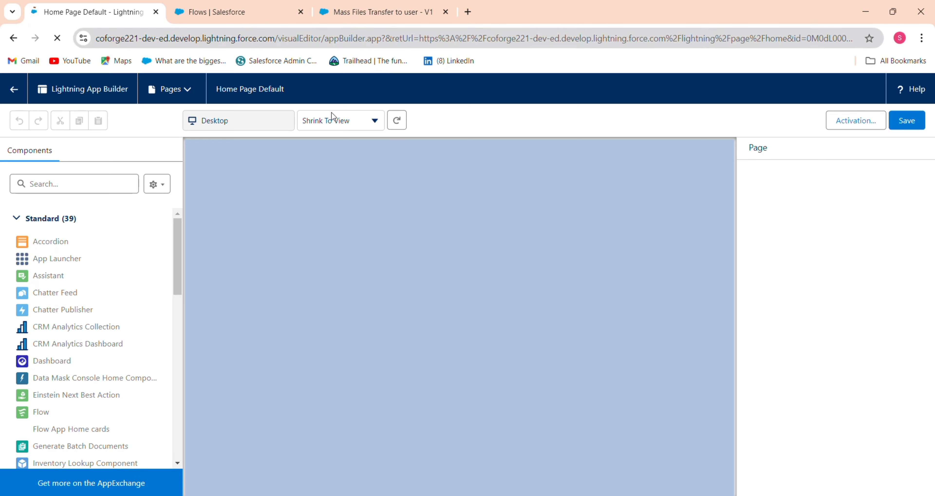
click(71, 180)
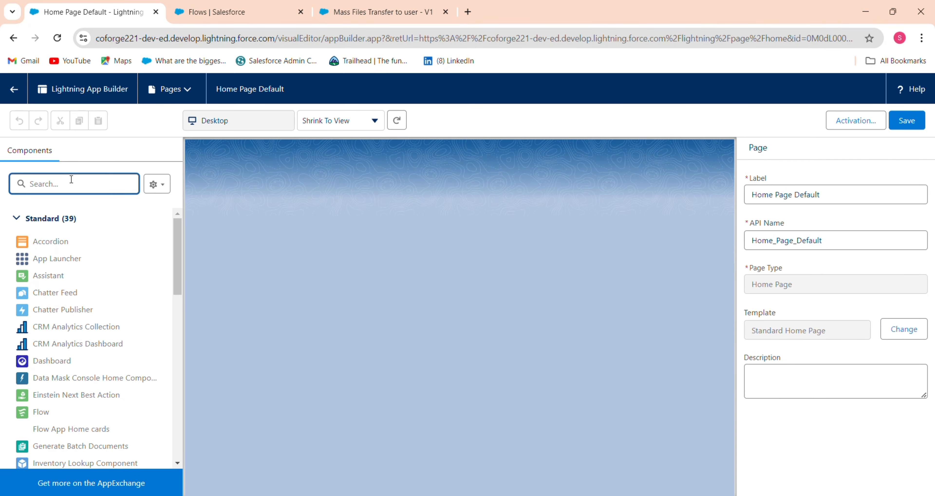
text(flow)
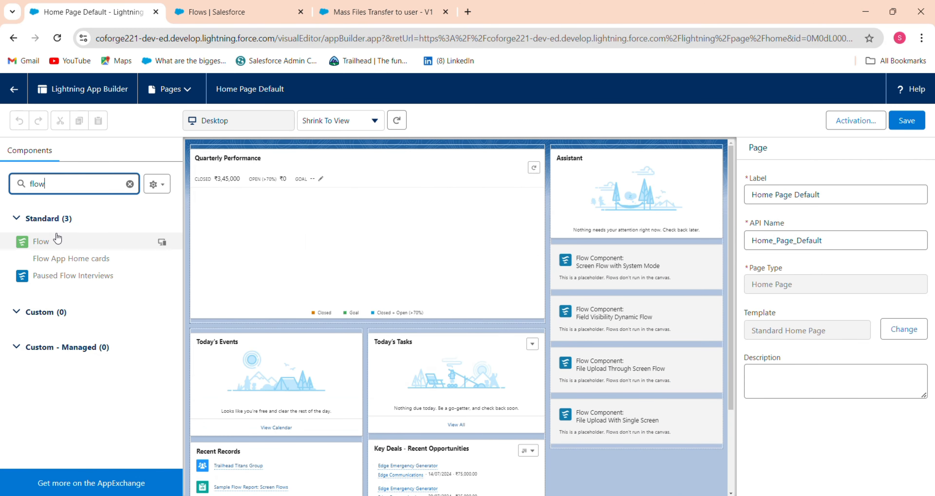
drag(57, 239, 636, 239)
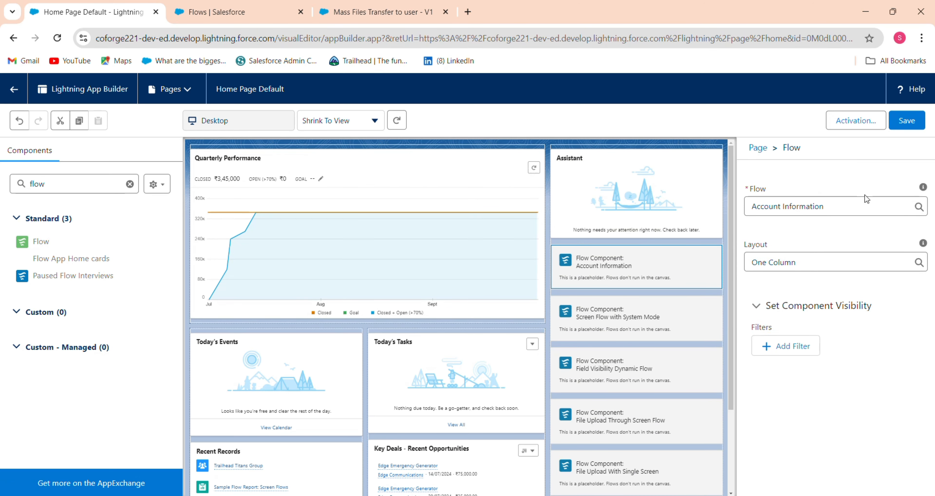
Assign the "Mass Files Transfer to user" flow to the new Flow component and save the page
drag(840, 251, 702, 242)
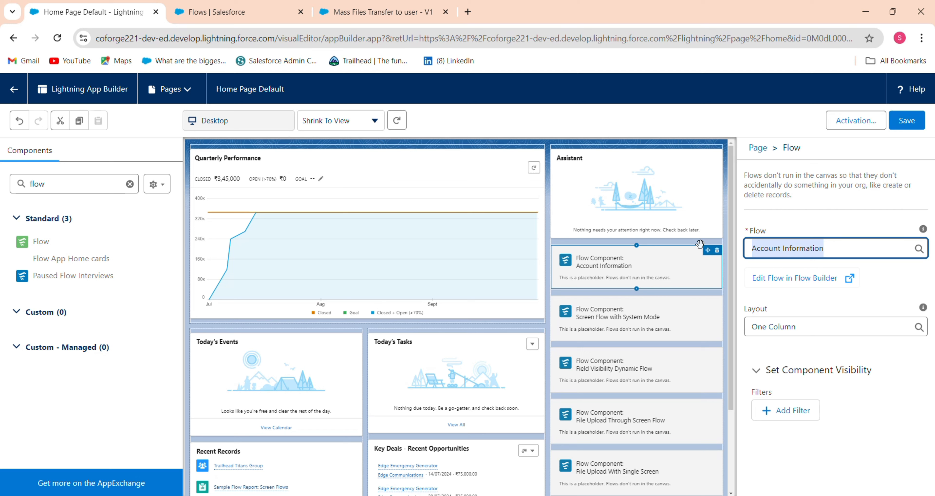
text(Mass)
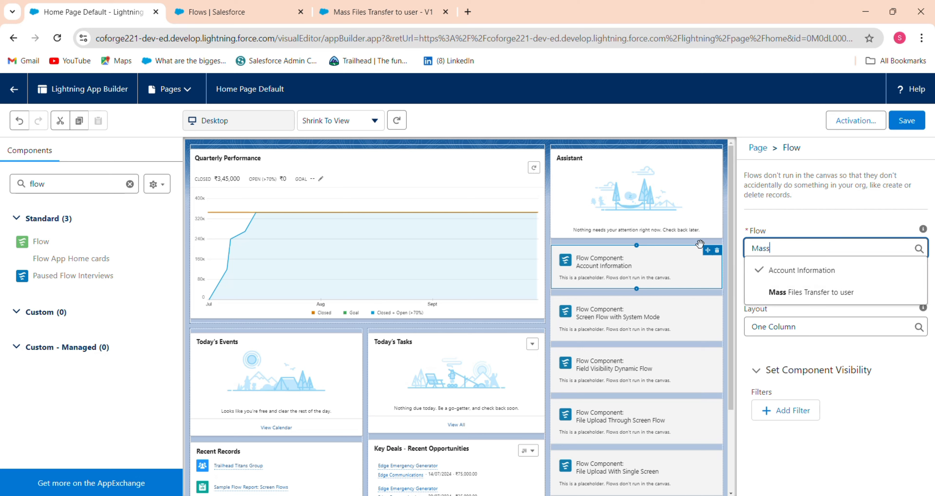
click(765, 292)
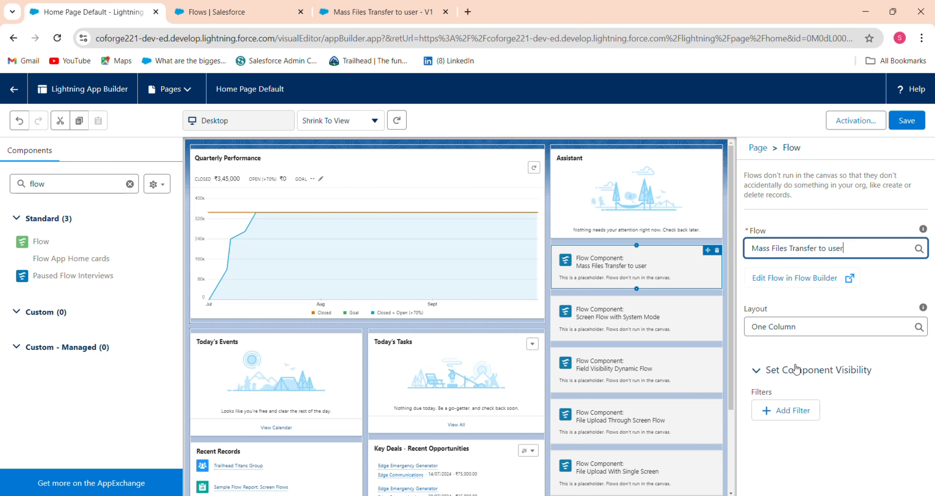
click(898, 123)
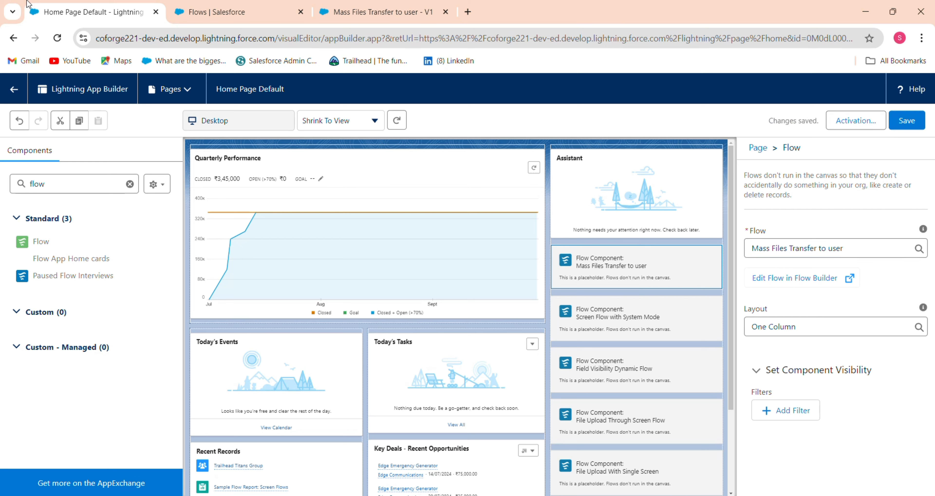
Return to the Sales home page and check the people suggested in the flow's Transfer To User lookup
click(14, 89)
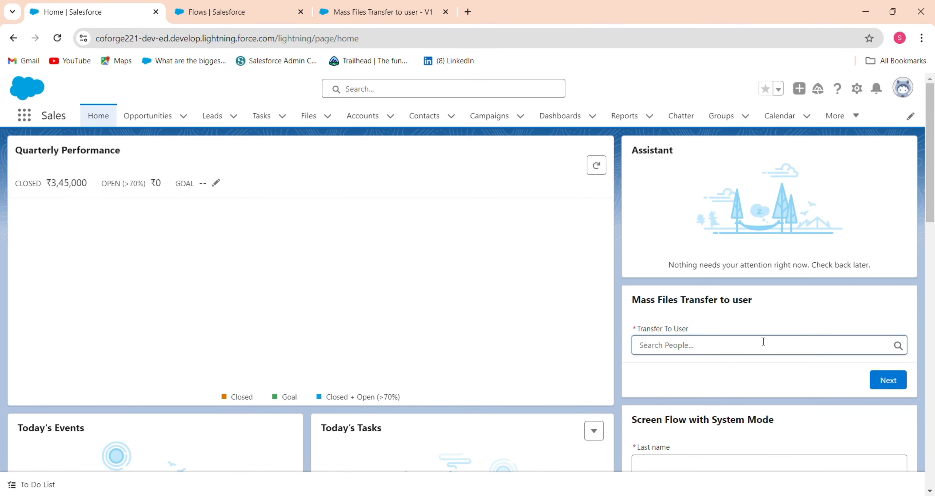
click(764, 341)
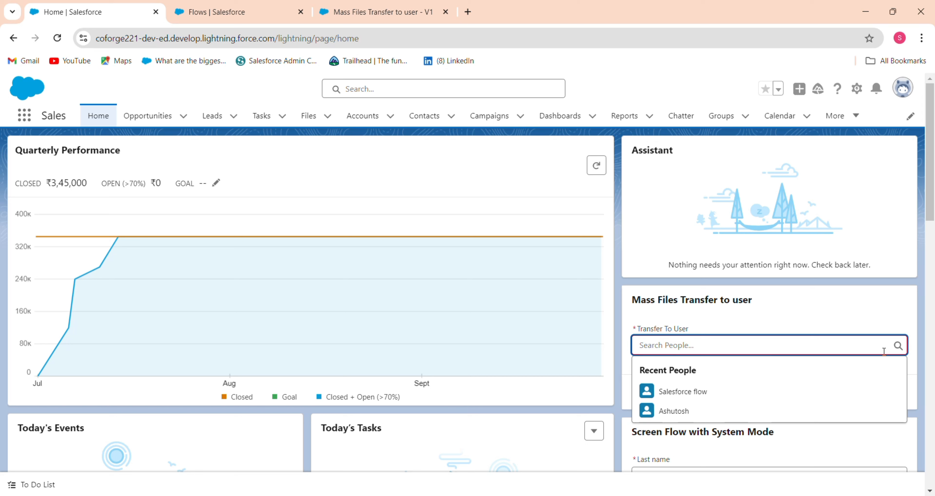
click(666, 78)
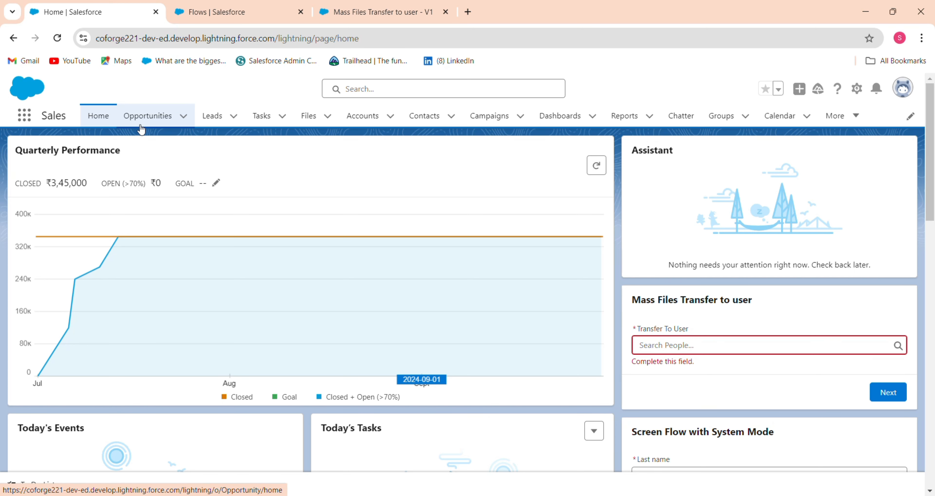
Find the Read Only profile user through global search and log in as that user, dismissing the Go Mobile prompt
click(419, 88)
text(Ashu)
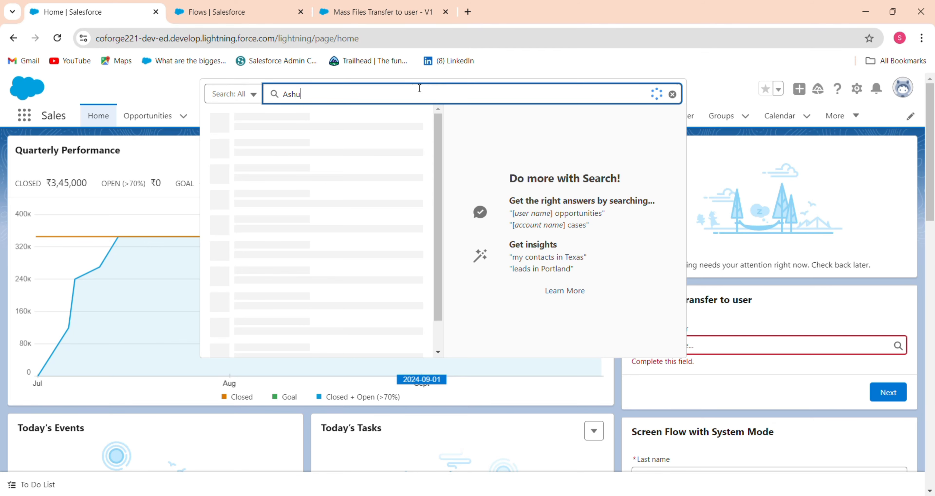
text(t)
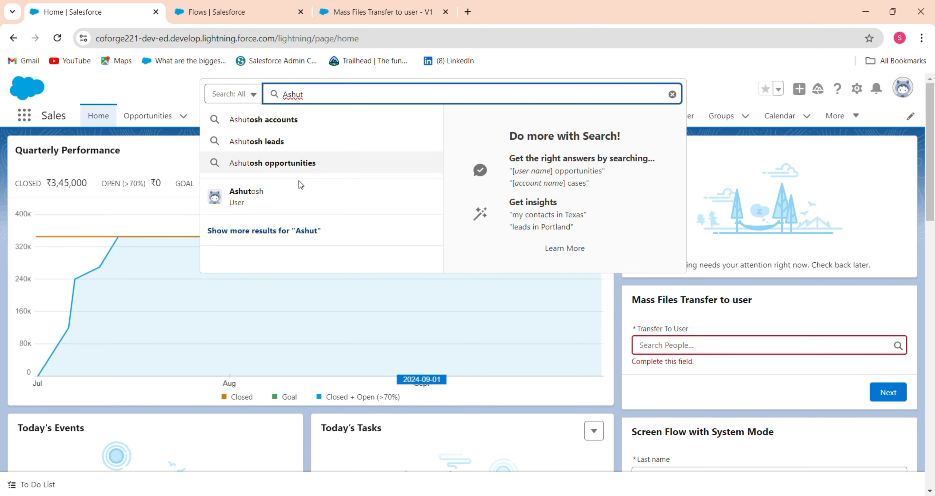
click(296, 199)
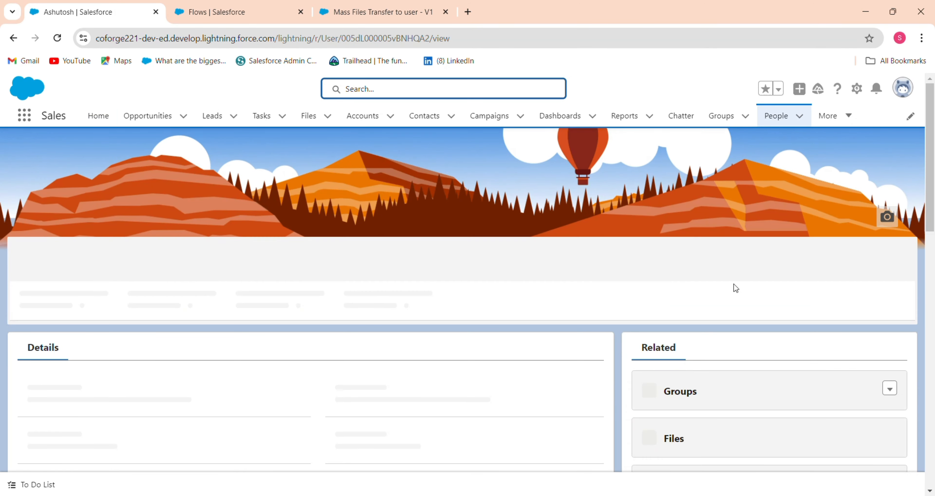
click(883, 267)
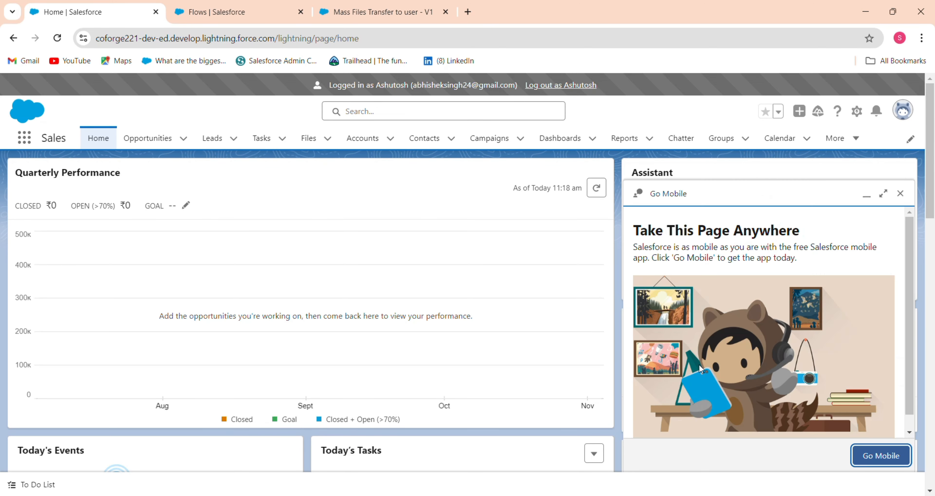
click(900, 193)
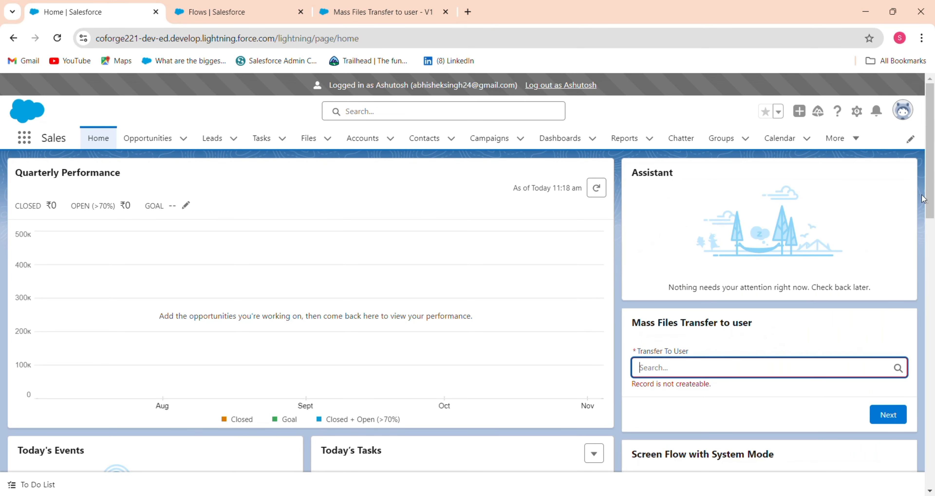
Check the files owned by the logged-in Read Only user and try the flow's Transfer To User lookup on the home page
scroll(932, 224, down, 2)
click(652, 296)
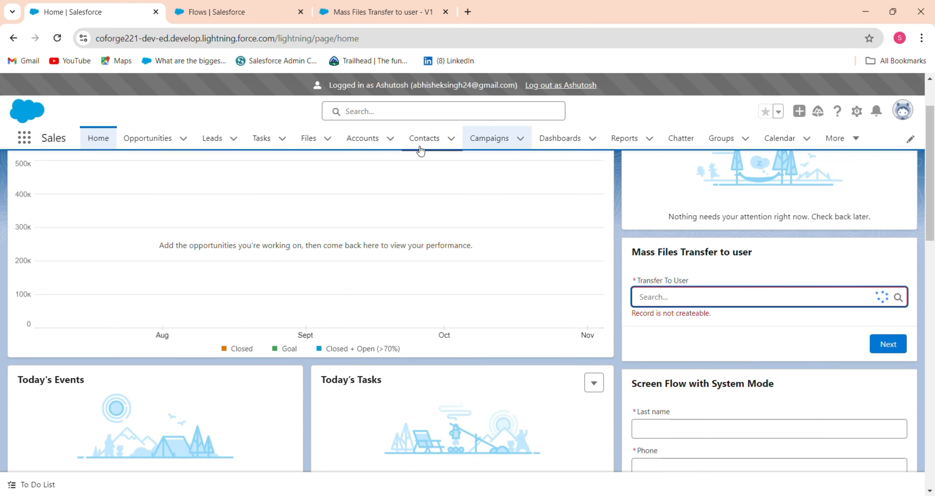
click(319, 143)
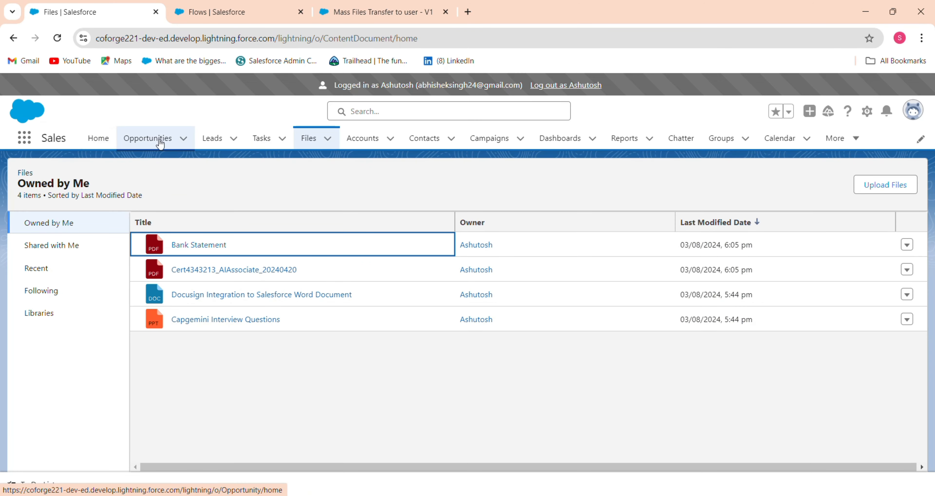
click(98, 141)
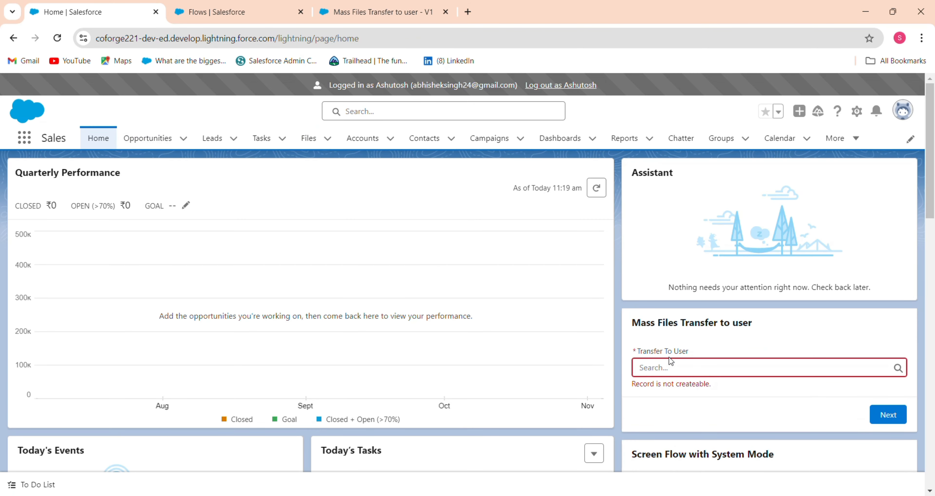
click(671, 365)
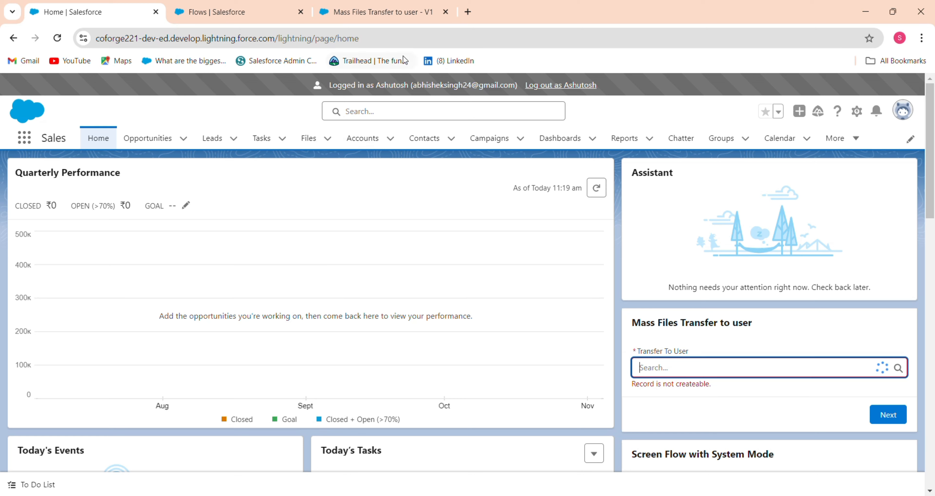
click(404, 25)
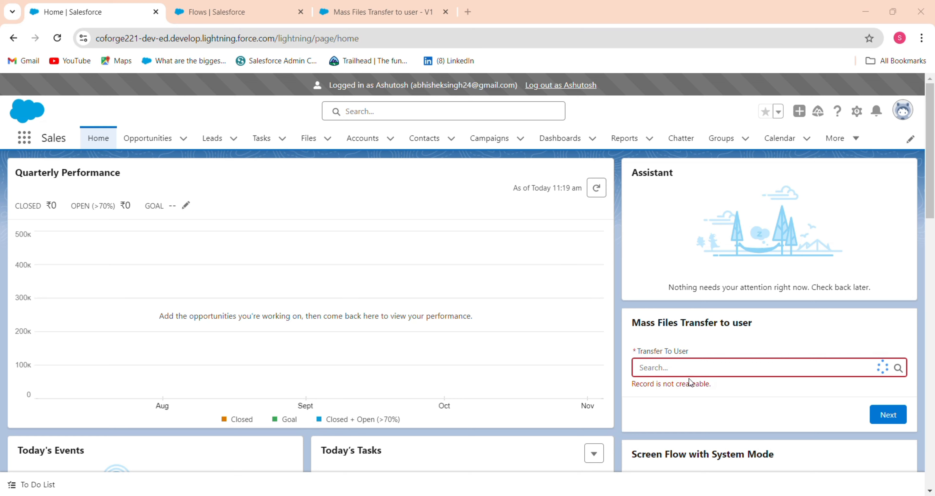
click(727, 384)
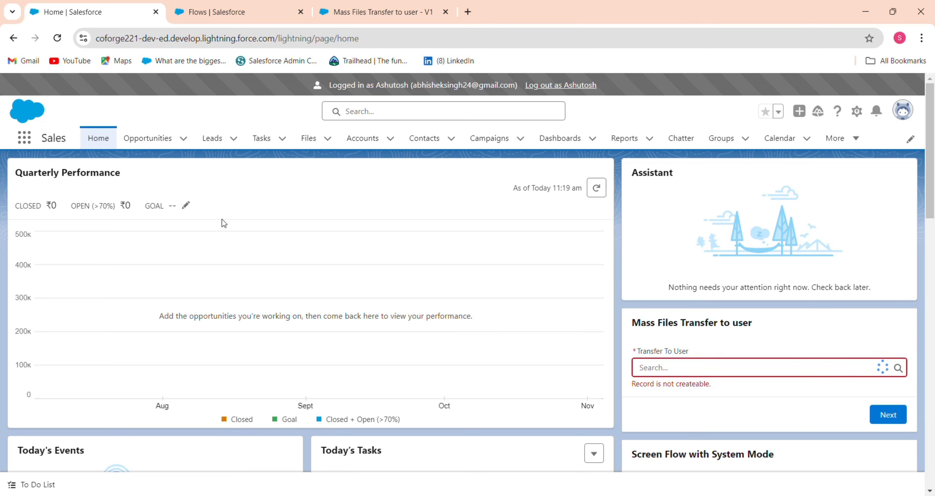
Log out of the Read Only user, log back in as the administrator and open the Users list in Setup
click(583, 87)
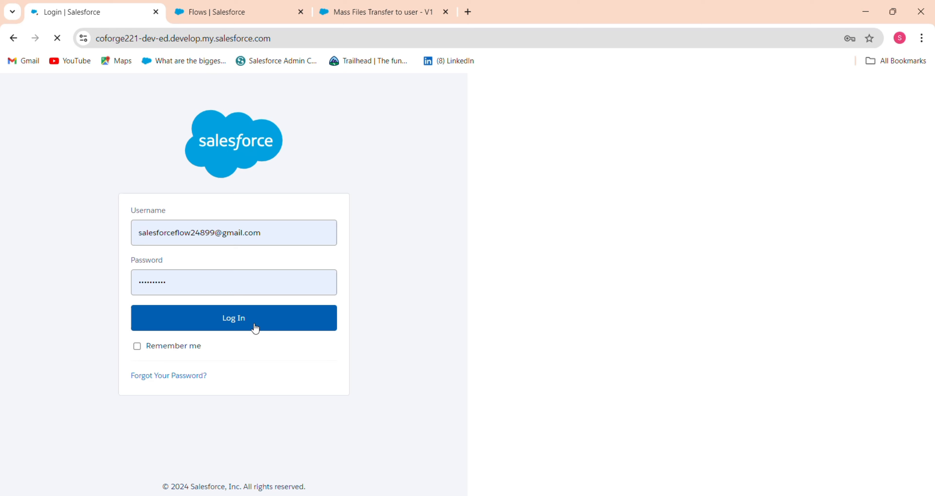
click(255, 327)
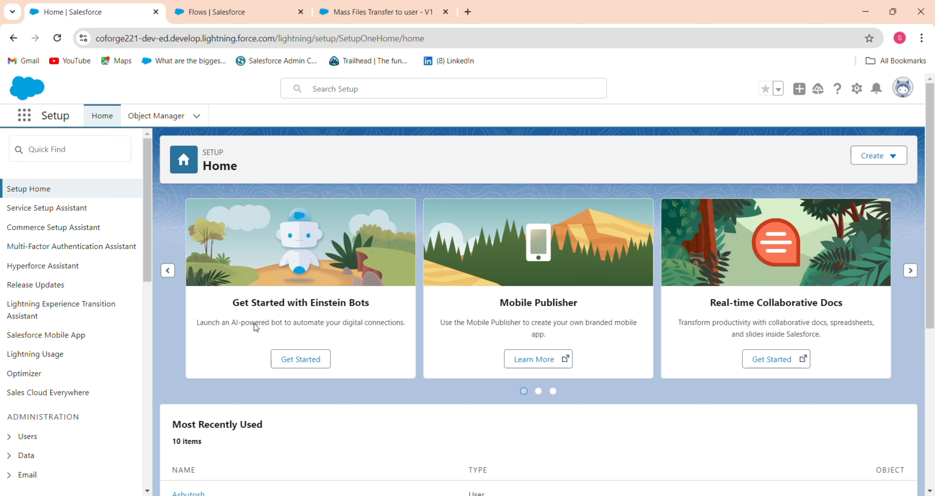
click(71, 150)
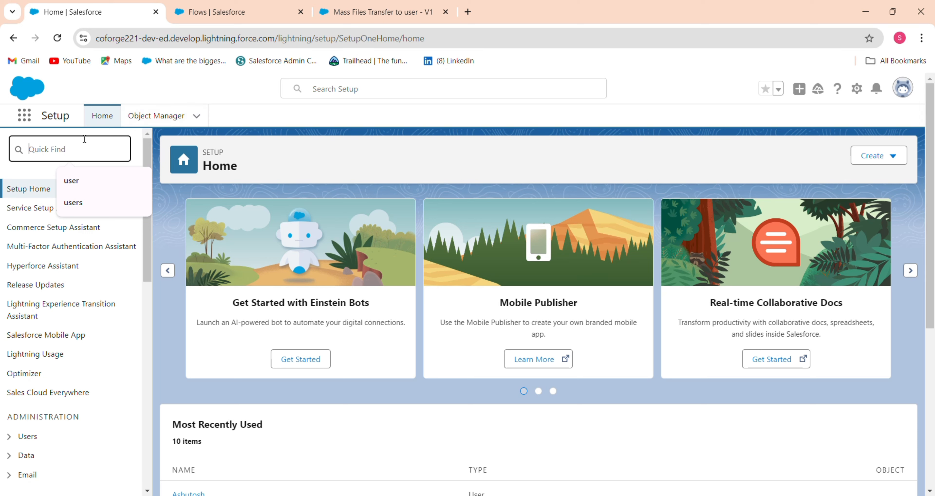
text(user)
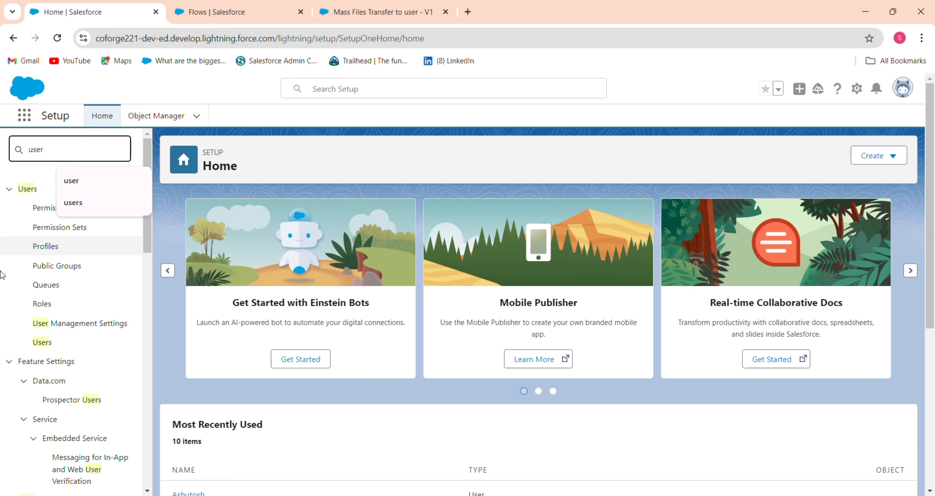
click(49, 341)
click(49, 342)
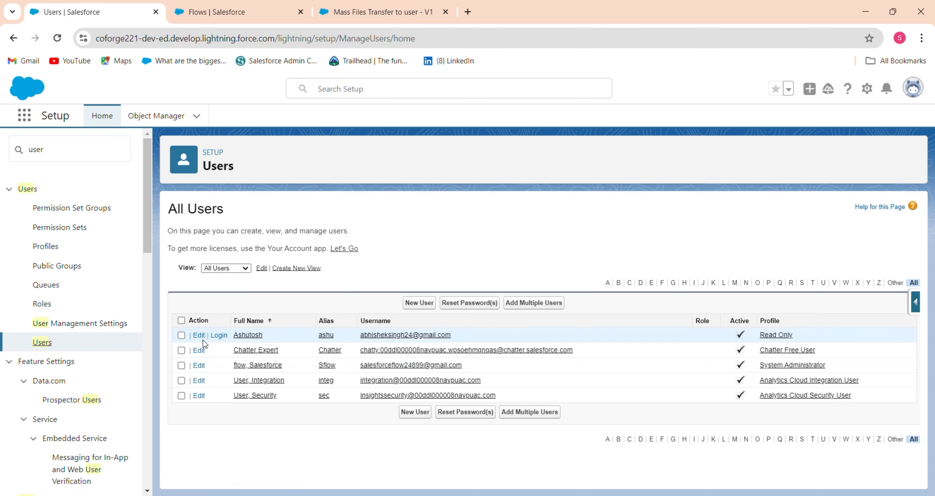
Set the Read Only user's profile to Standard User, save it and log in as that user, dismissing the Go Mobile prompt
click(199, 335)
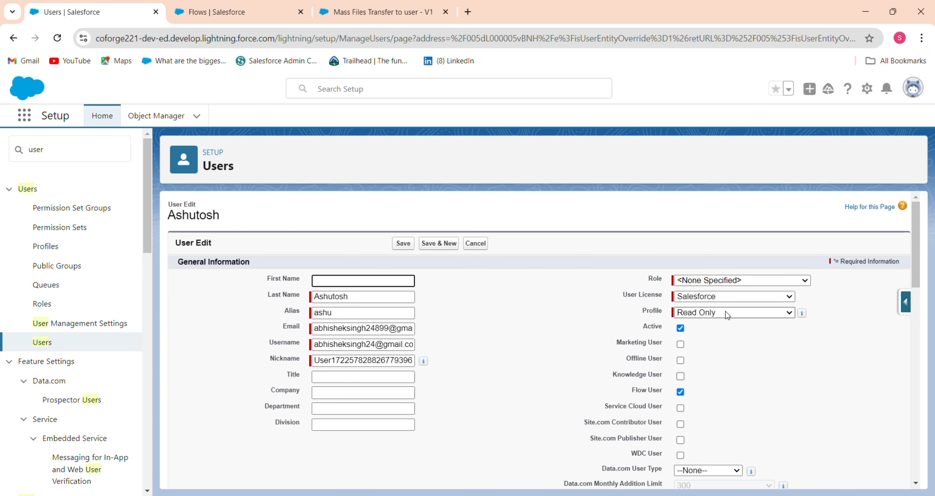
click(726, 313)
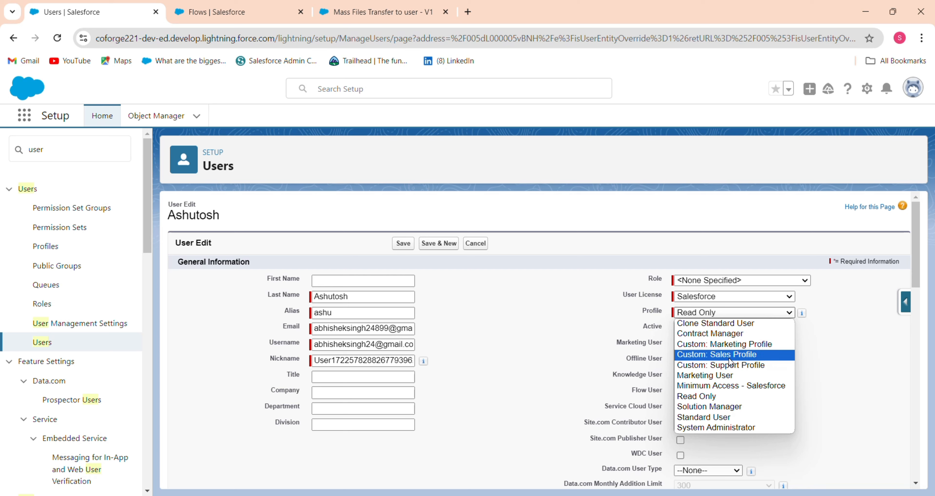
click(723, 419)
click(403, 243)
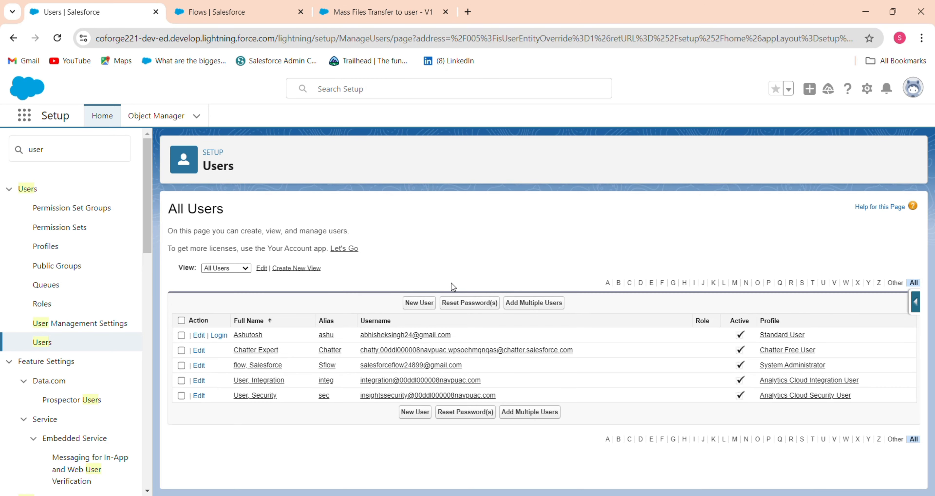
click(219, 334)
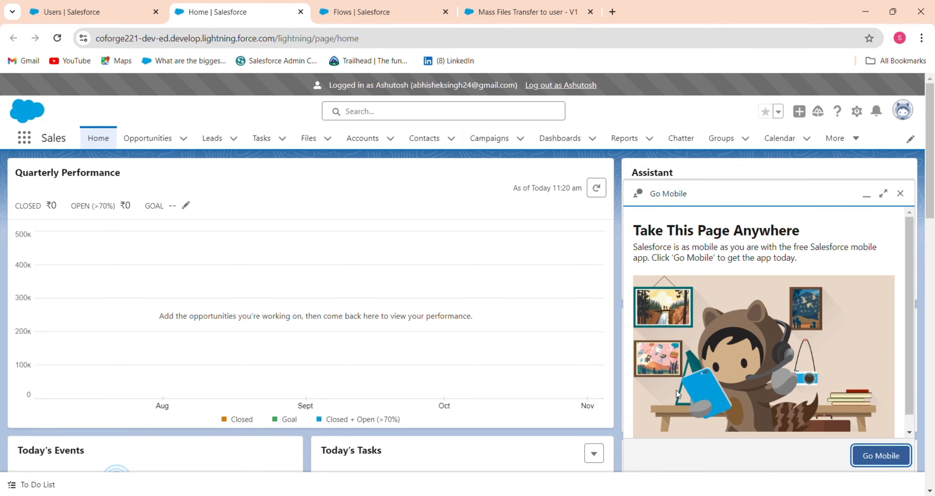
click(900, 193)
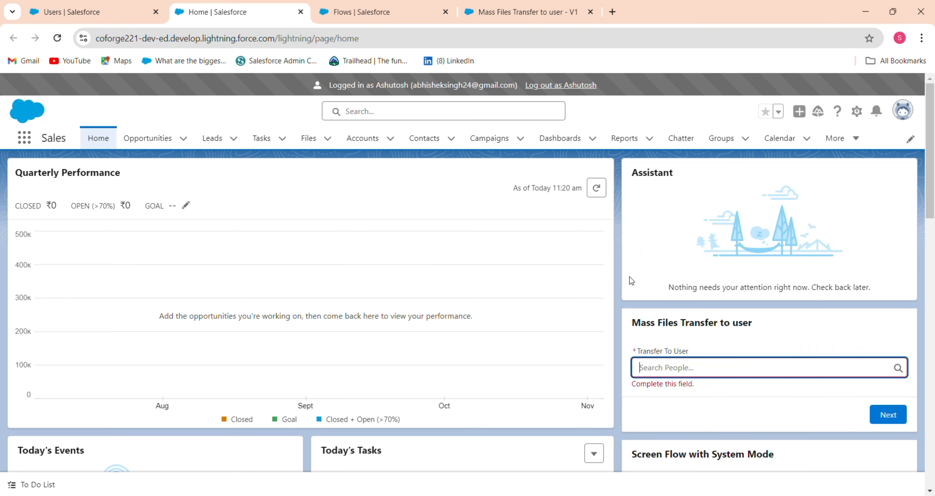
Search the Transfer To User lookup for "sales", select the System Administrator user and run the file transfer
click(718, 366)
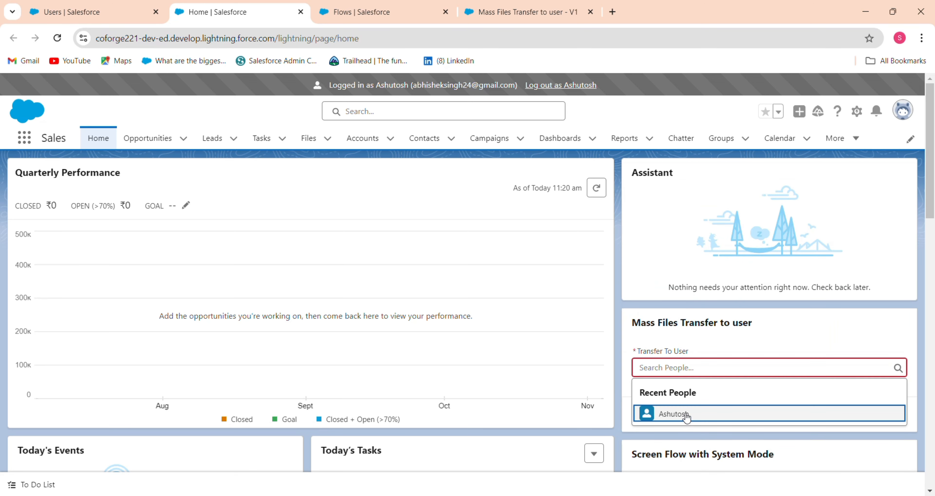
click(685, 416)
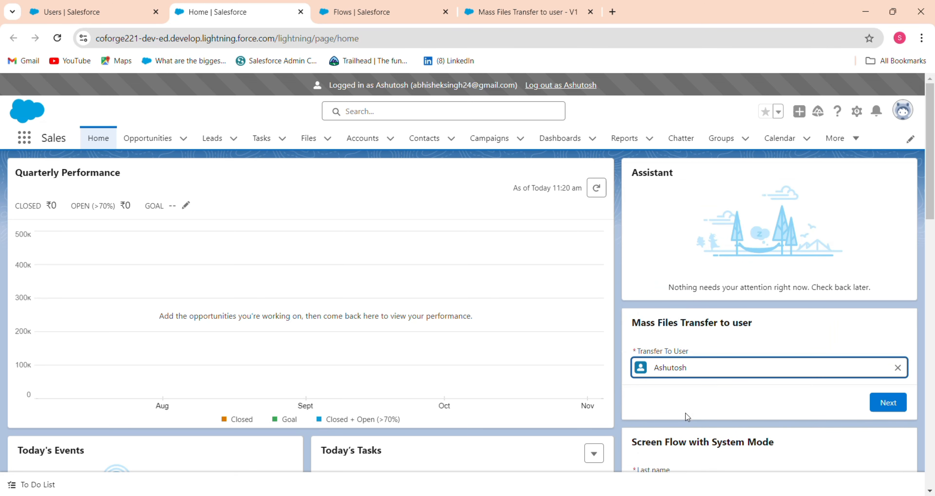
click(898, 367)
text(ale)
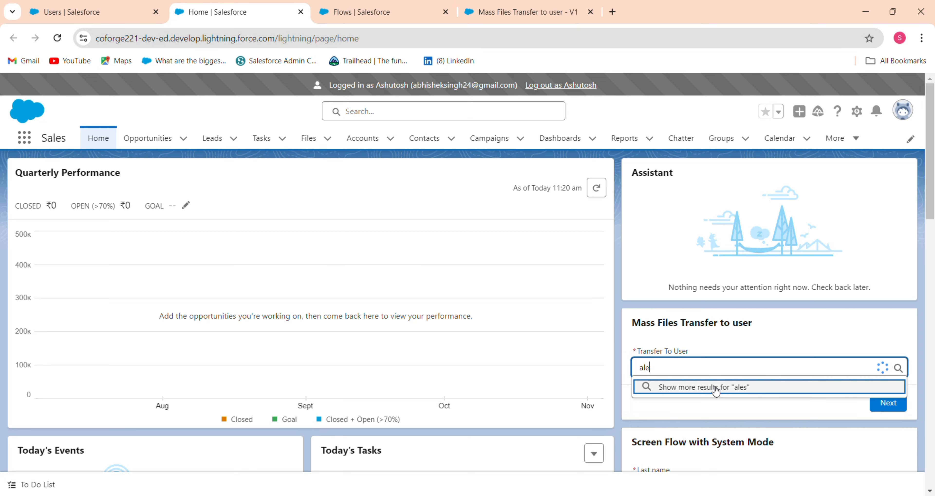
key(BackSpace)
key(BackSpace)
key(BackSpace)
text(sales)
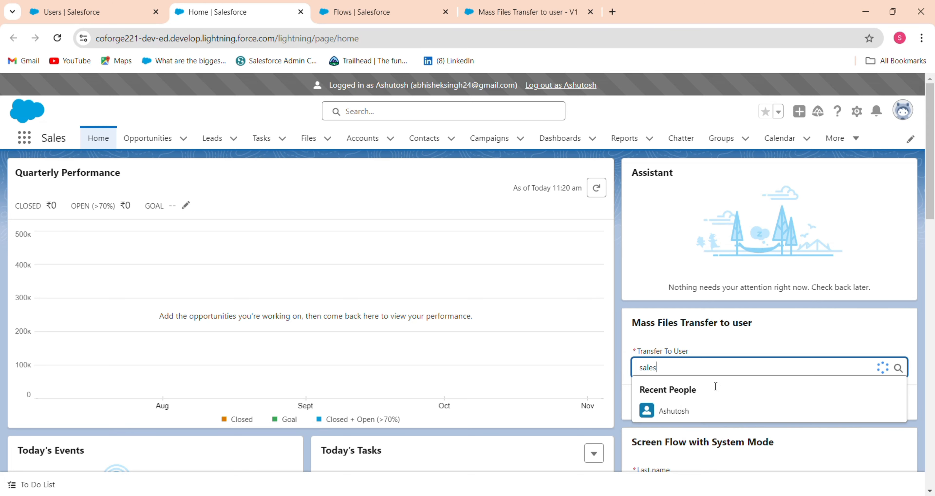
click(690, 406)
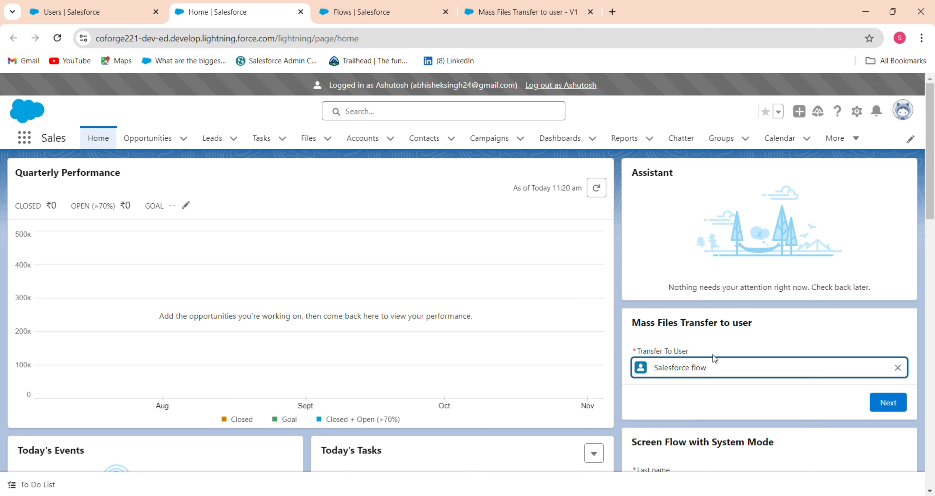
click(889, 403)
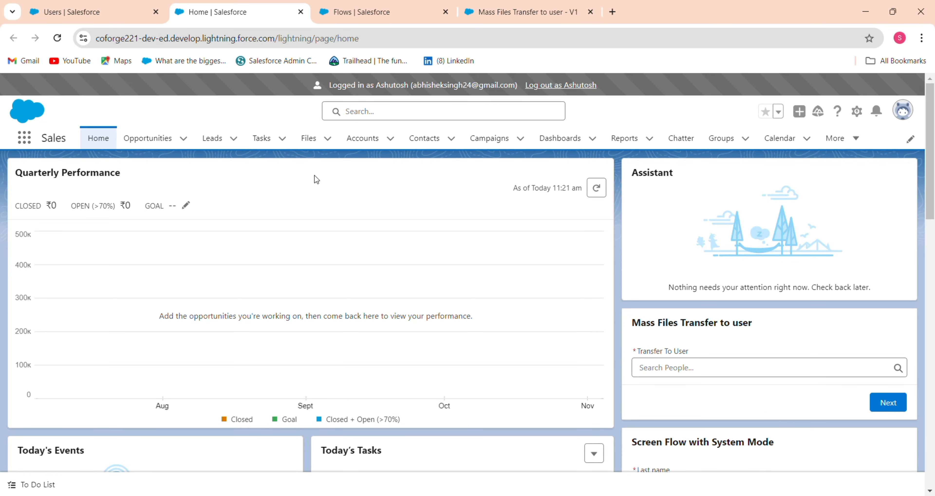
Check the Standard User's Owned by Me files, and switch back to the administrator login
click(308, 138)
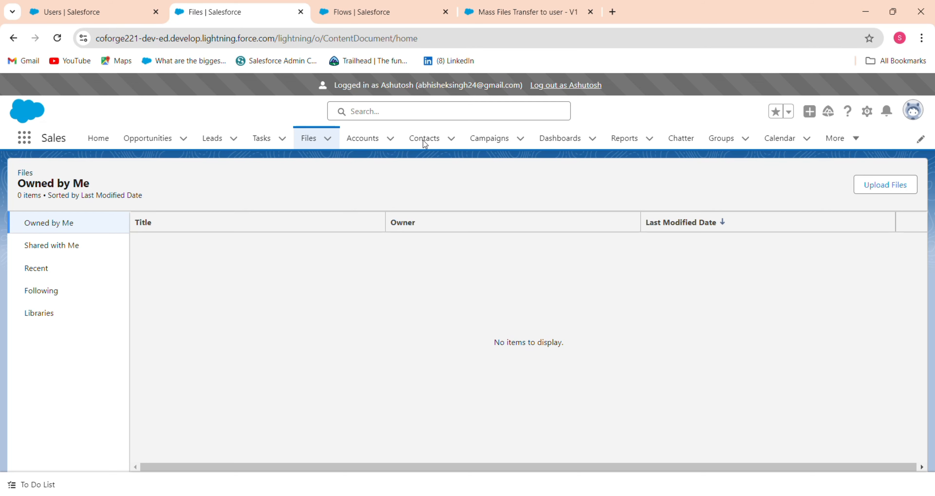
click(549, 87)
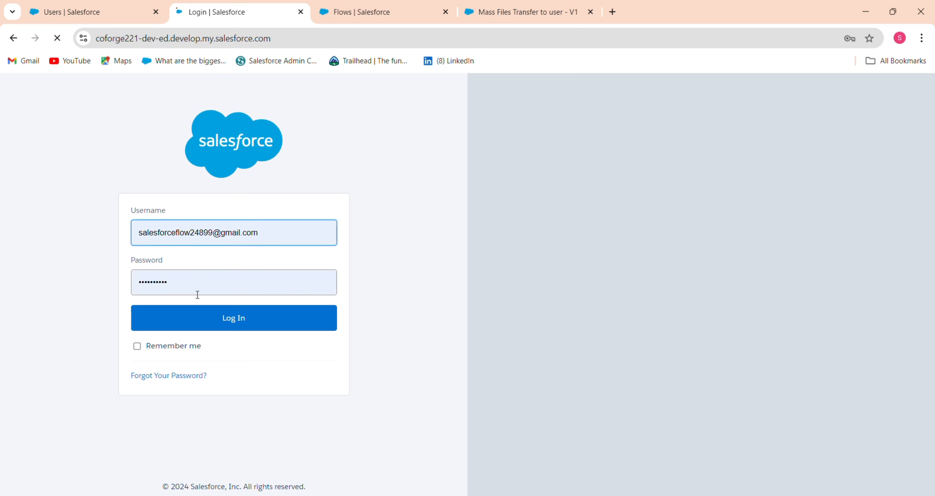
click(206, 322)
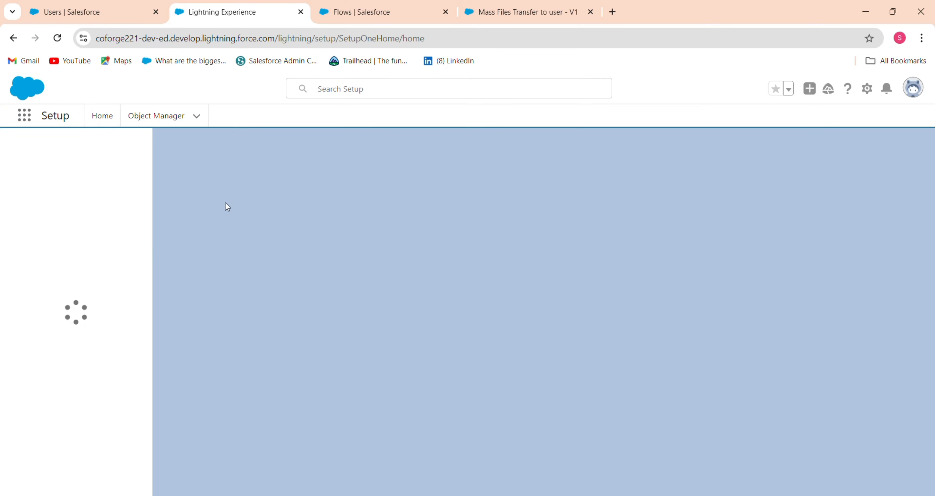
Open the Sales app as the administrator and view its Files list to check the transferred files
click(24, 115)
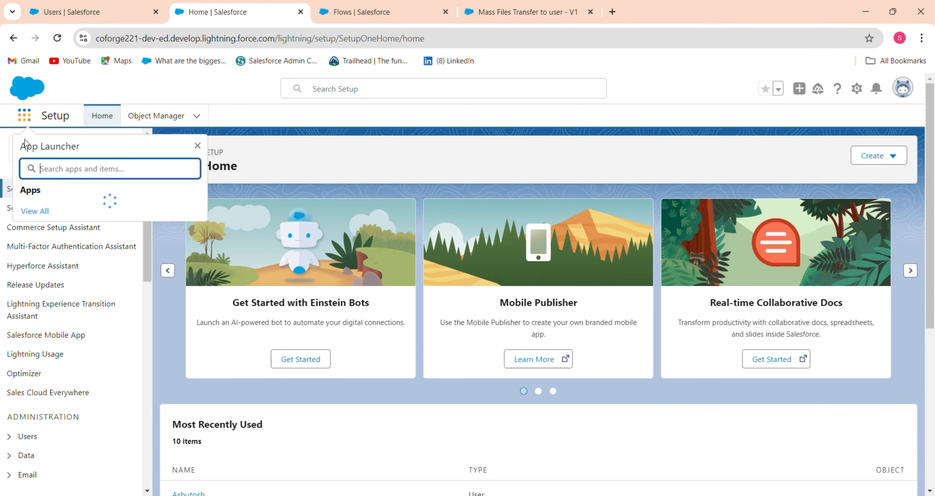
text(sa)
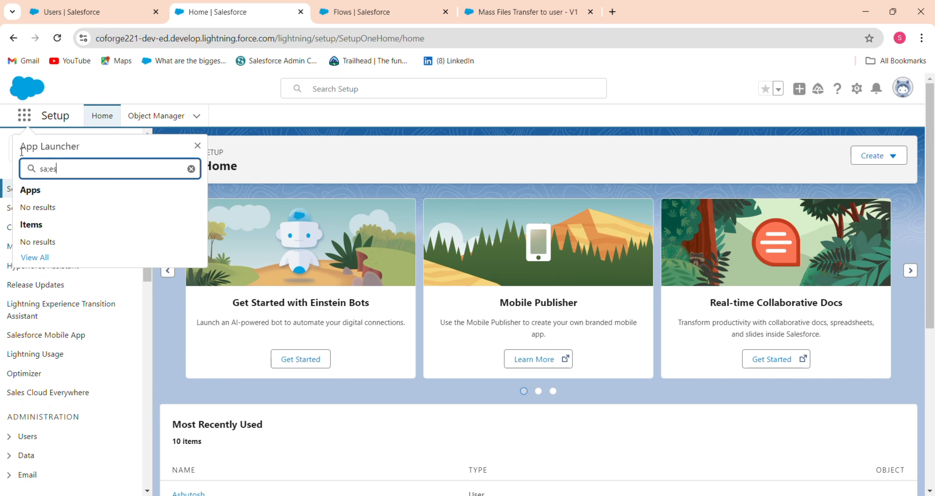
text(;e)
key(BackSpace)
key(BackSpace)
key(BackSpace)
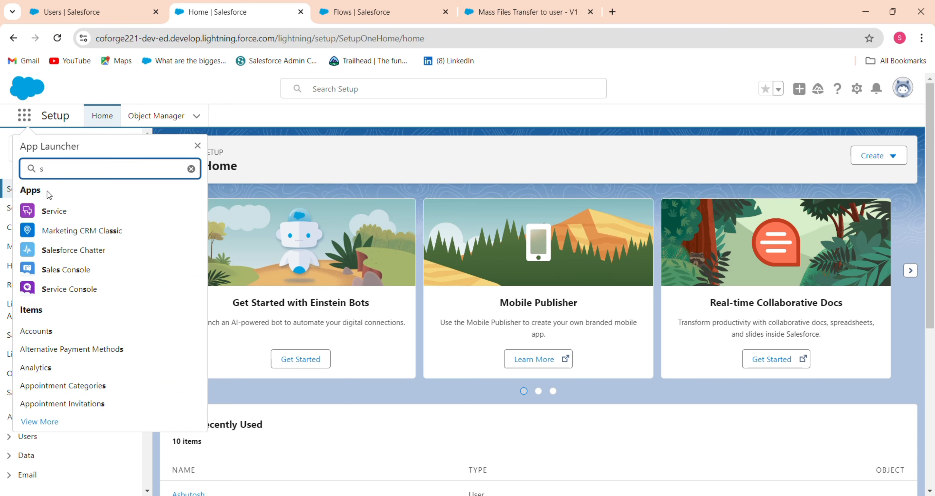
text(ales)
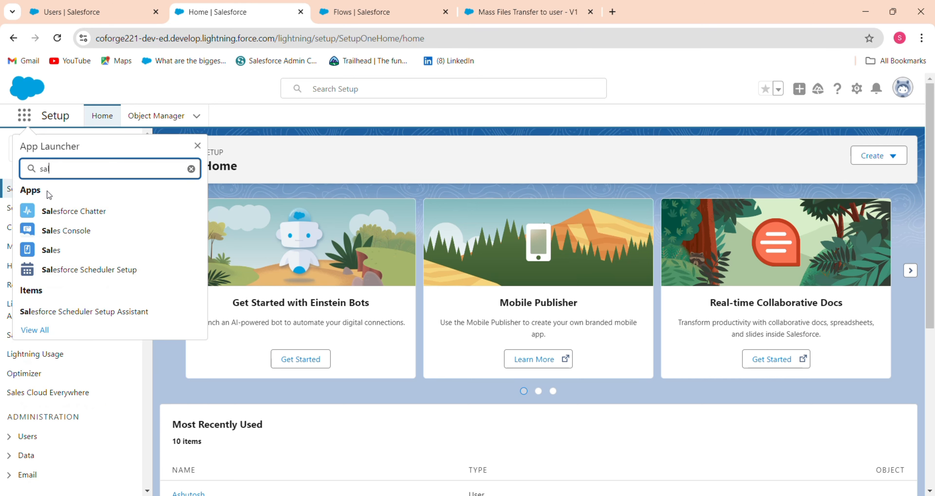
click(53, 254)
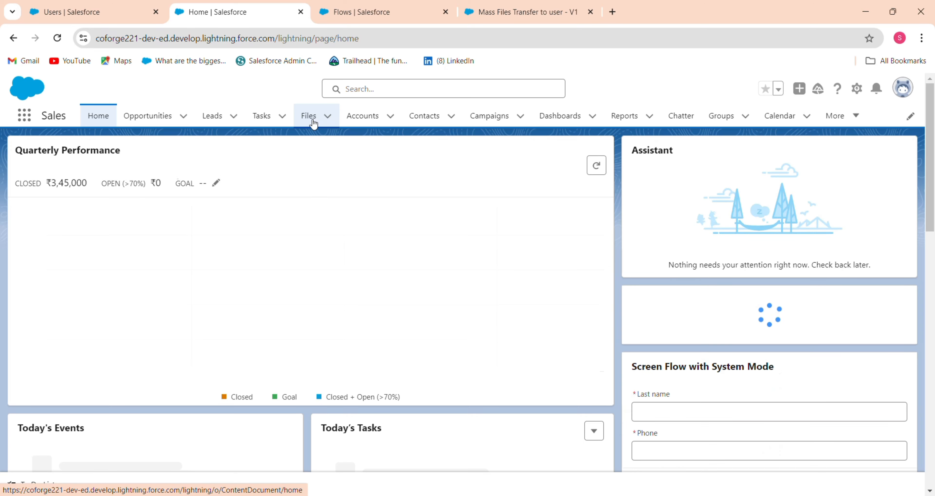
click(310, 118)
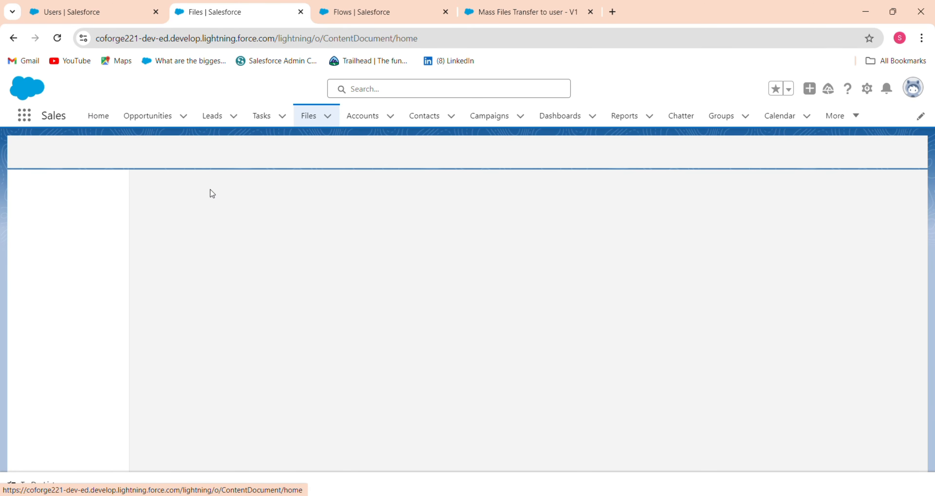